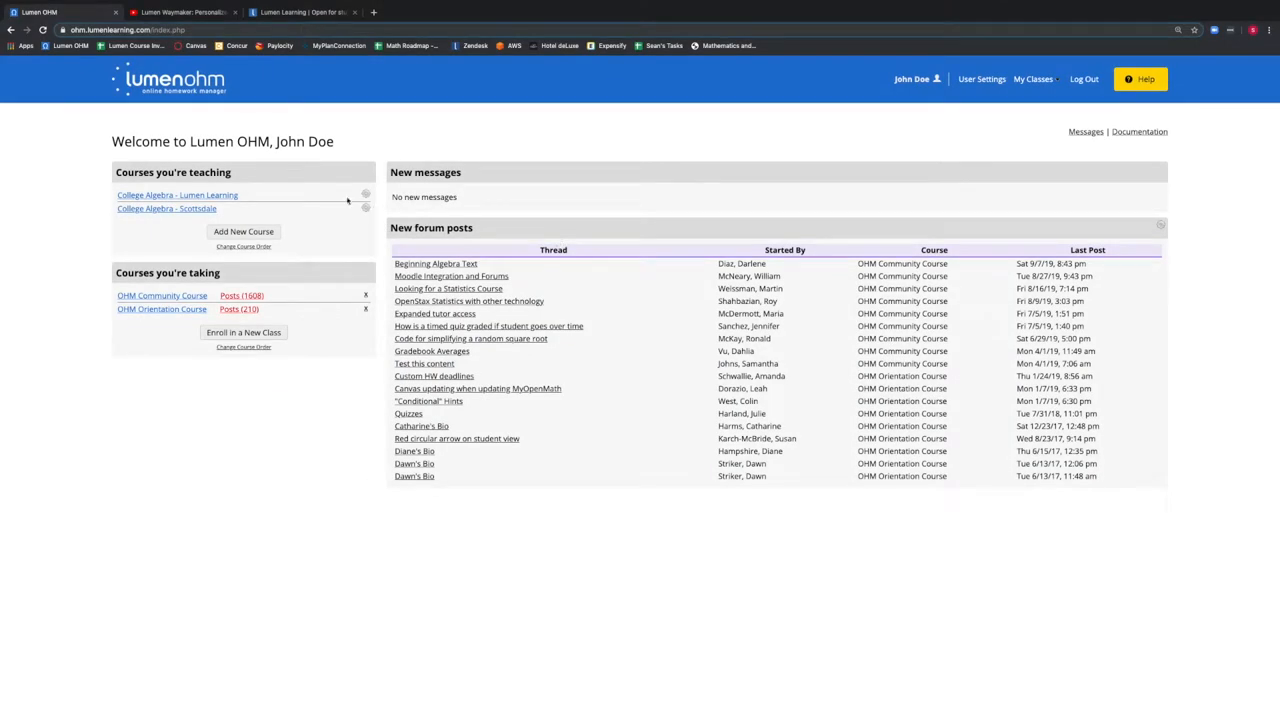
Step: Enter the College Algebra - Lumen Learning course and expand Student Resources, showing its Add An Item choices
click(210, 195)
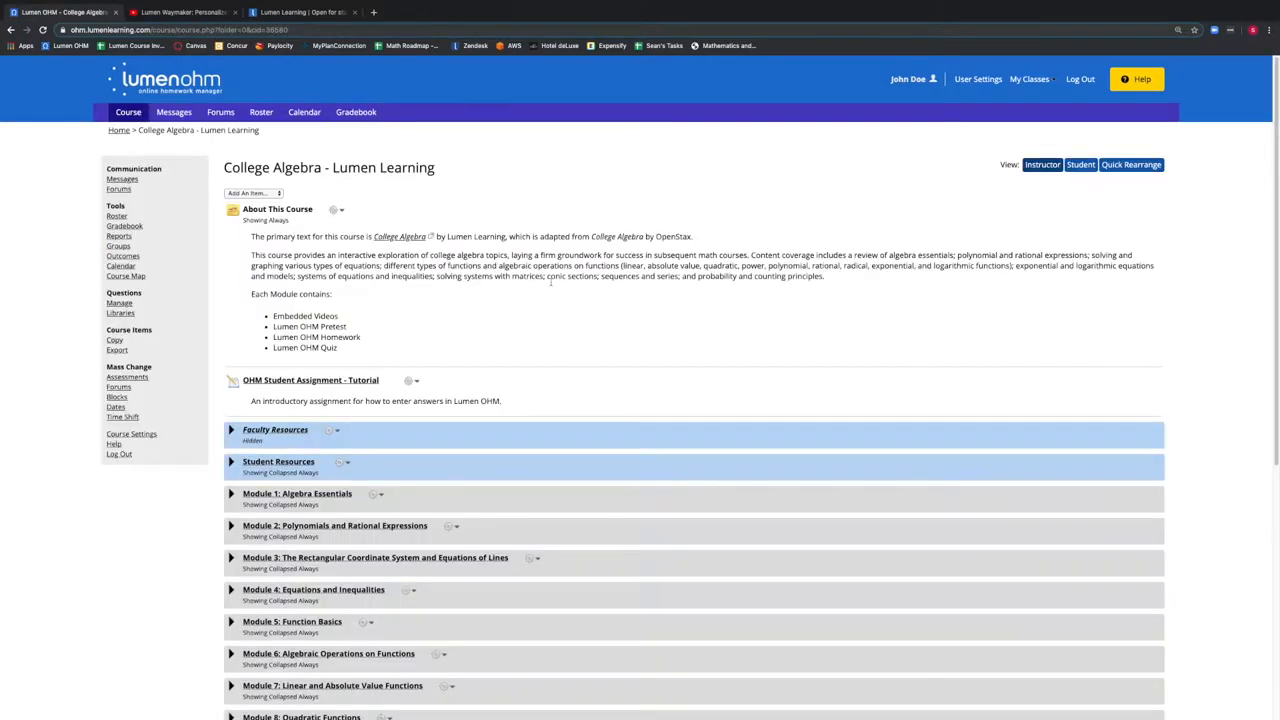
scroll(551, 285, down, 3)
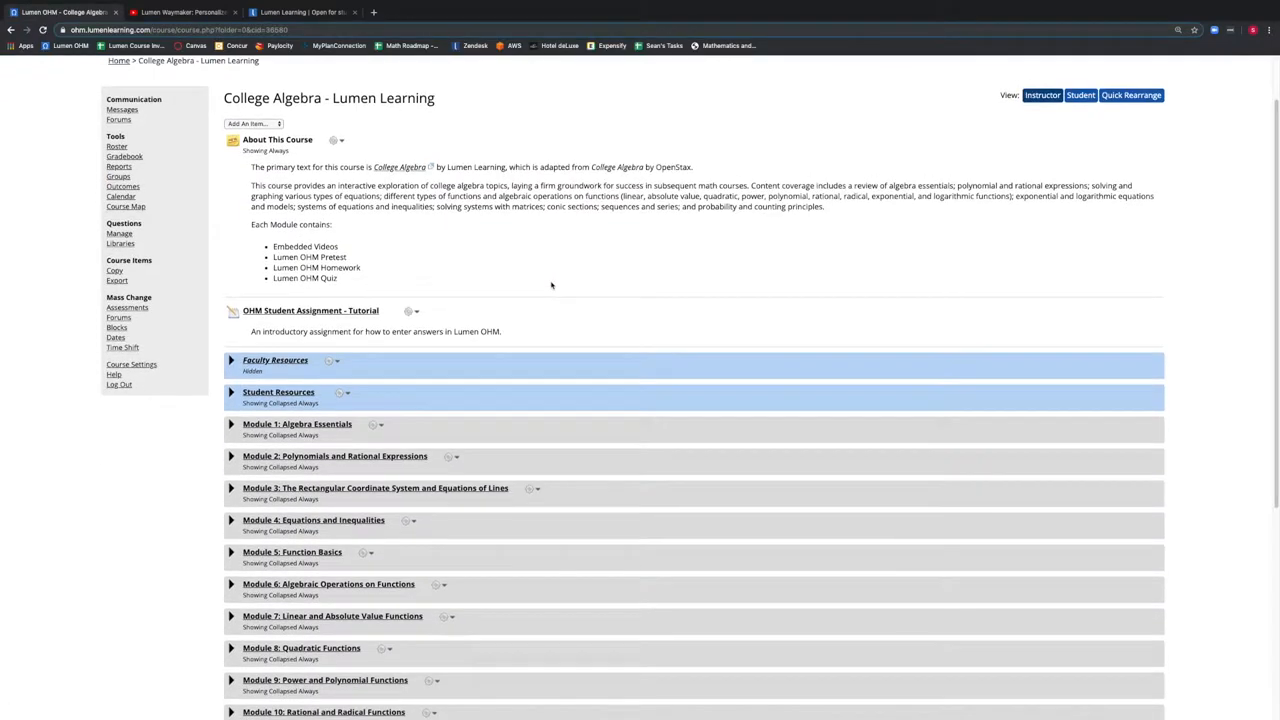
click(231, 379)
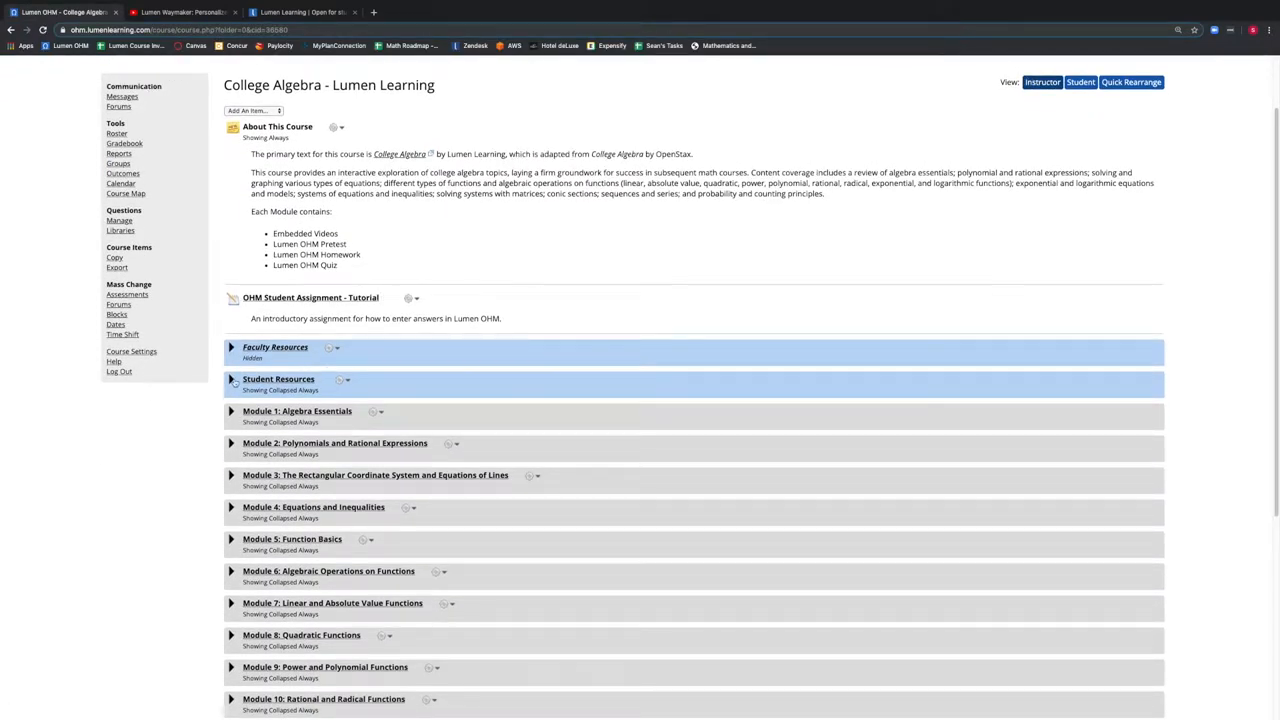
scroll(231, 379, down, 1)
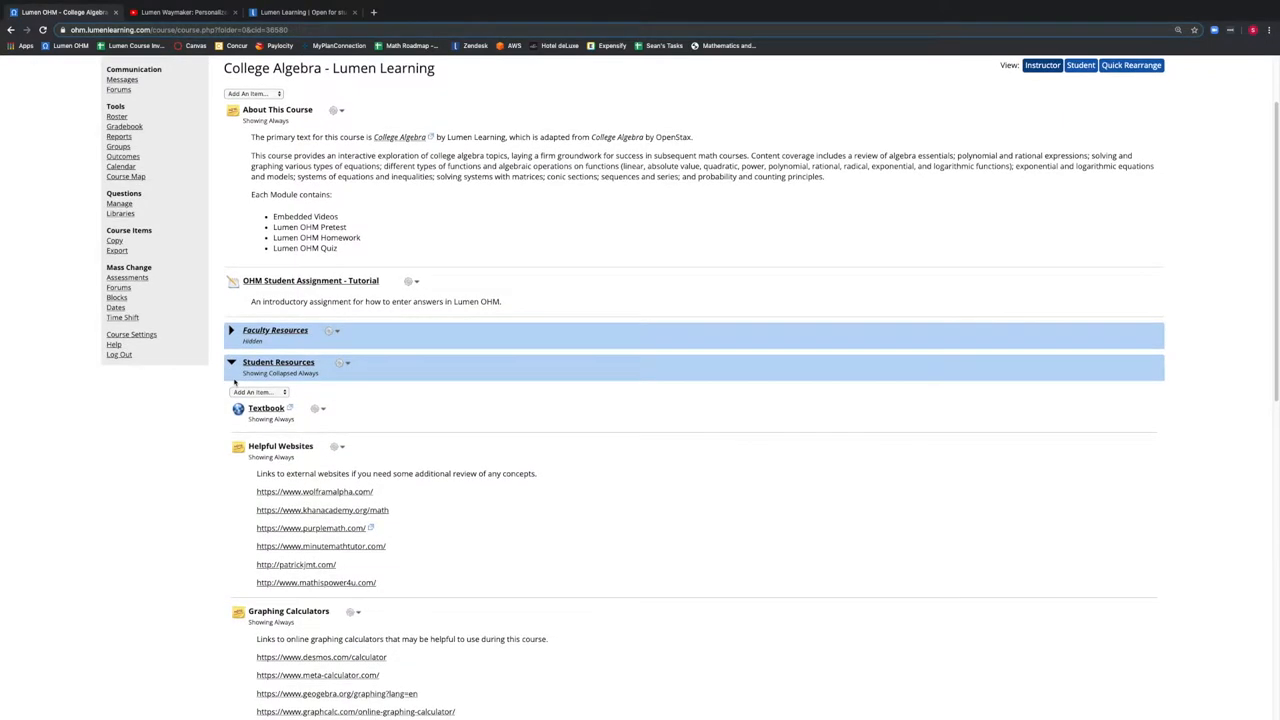
scroll(236, 384, down, 2)
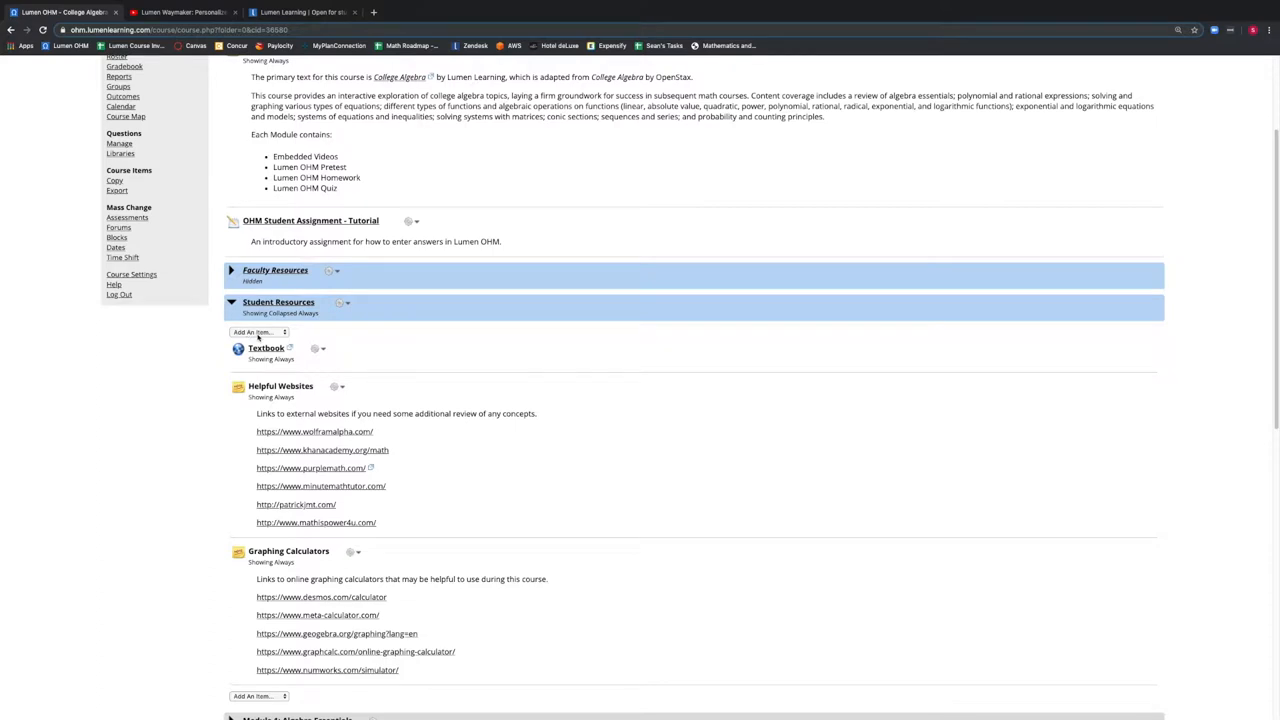
click(258, 332)
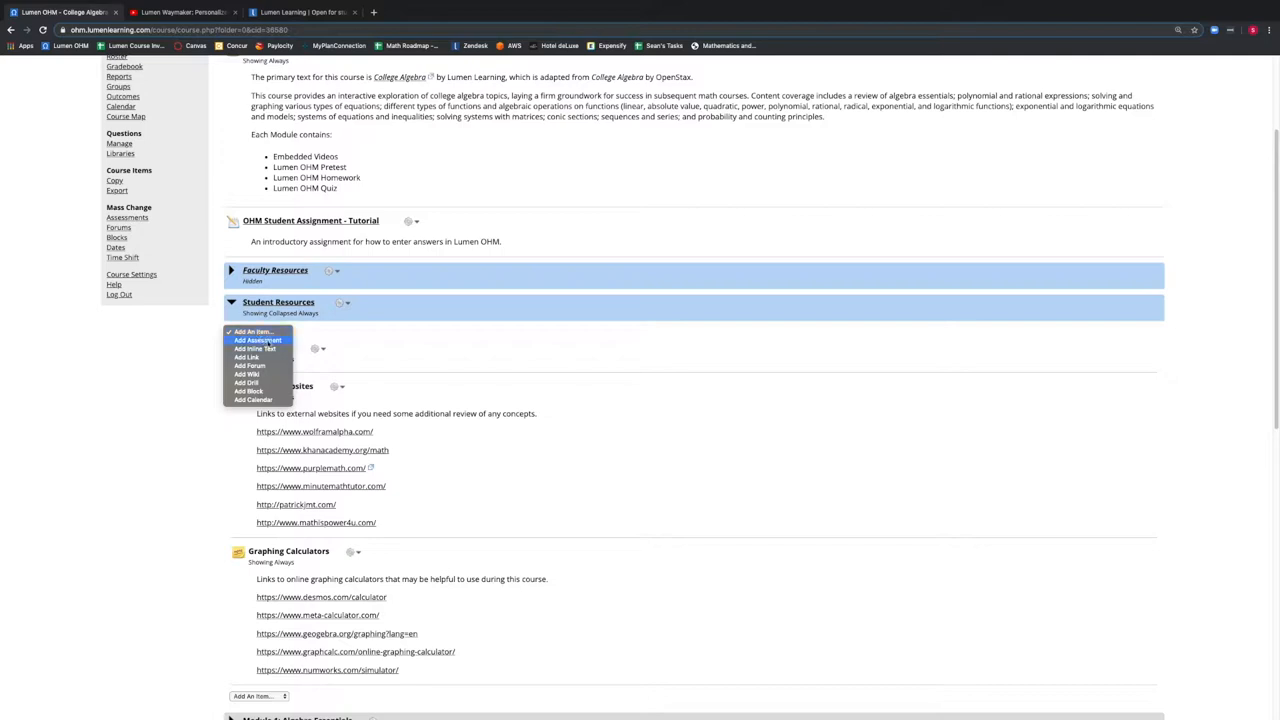
Step: Choose Add Inline Text from the Student Resources item choices
click(258, 348)
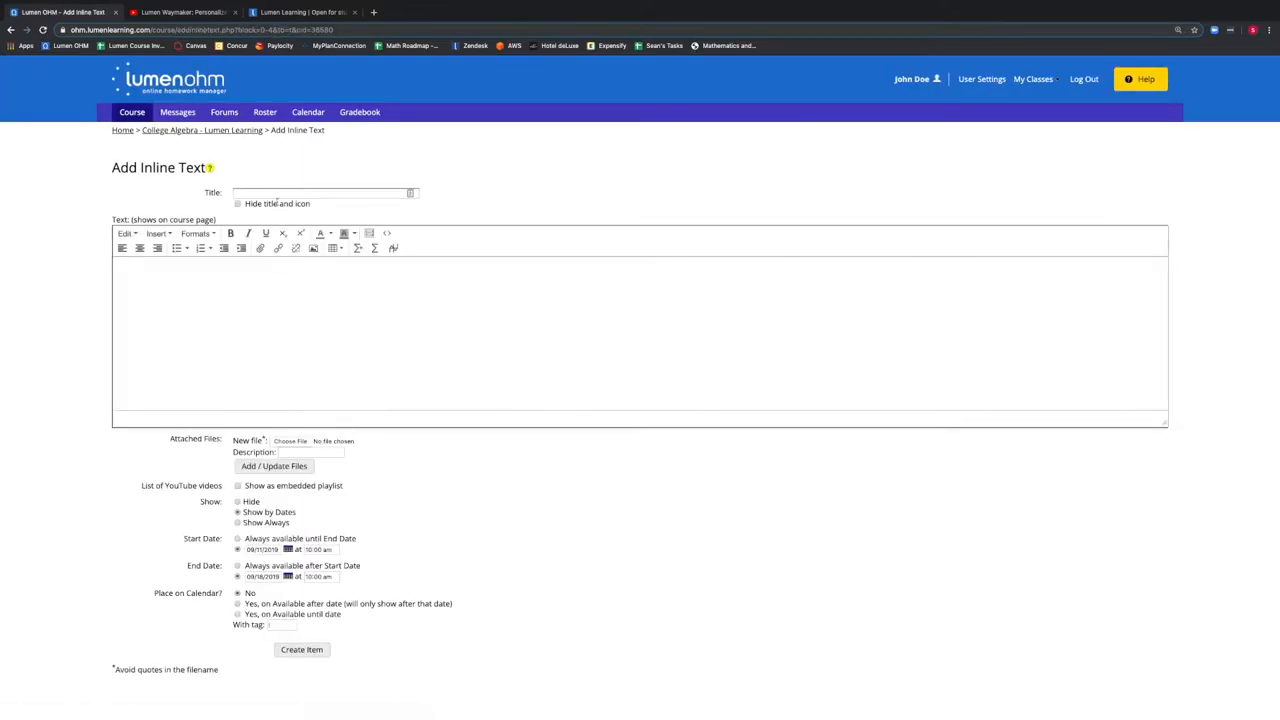
Step: Title the item Sample and write the body sentence about showing on the course page
click(282, 192)
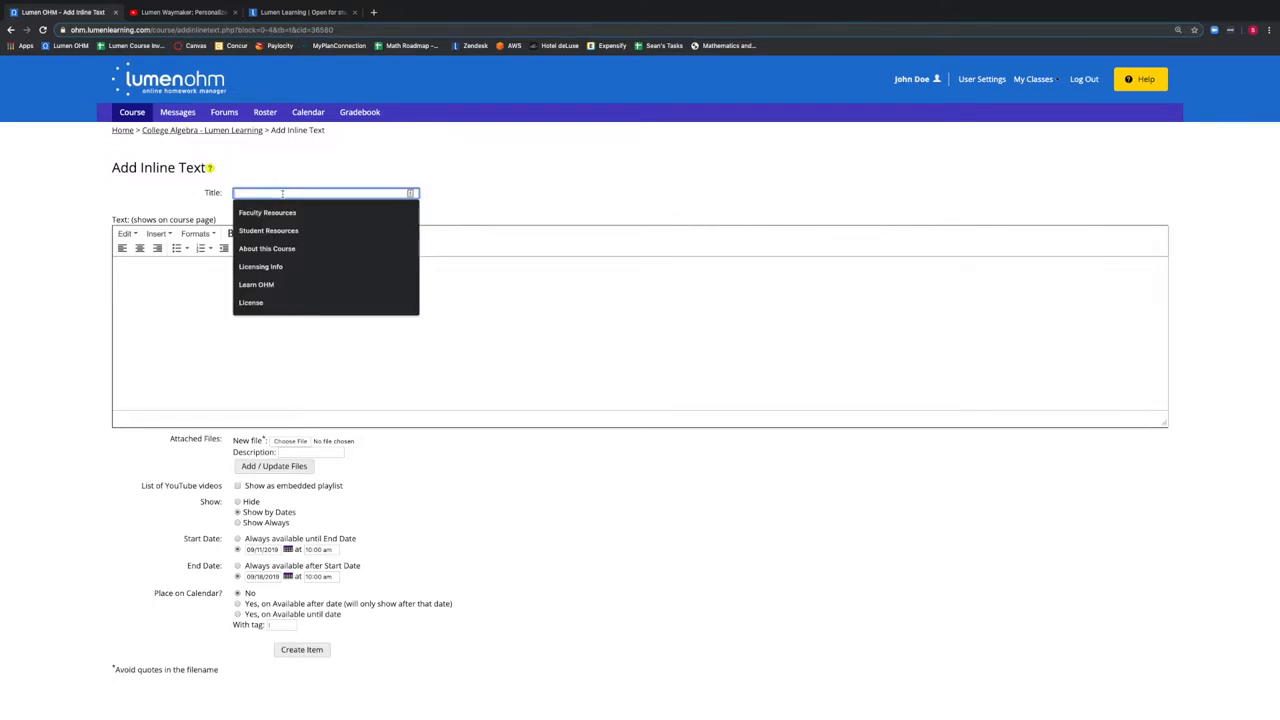
click(282, 170)
click(283, 192)
text(Sample)
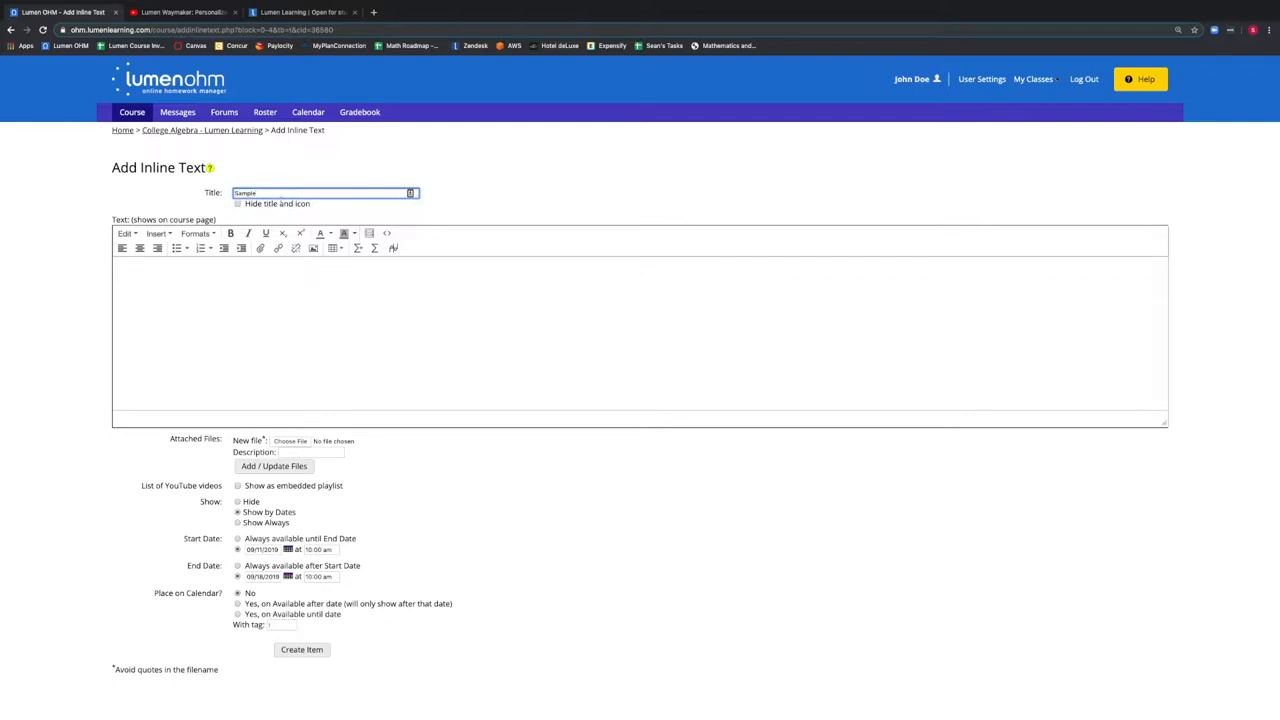
click(281, 283)
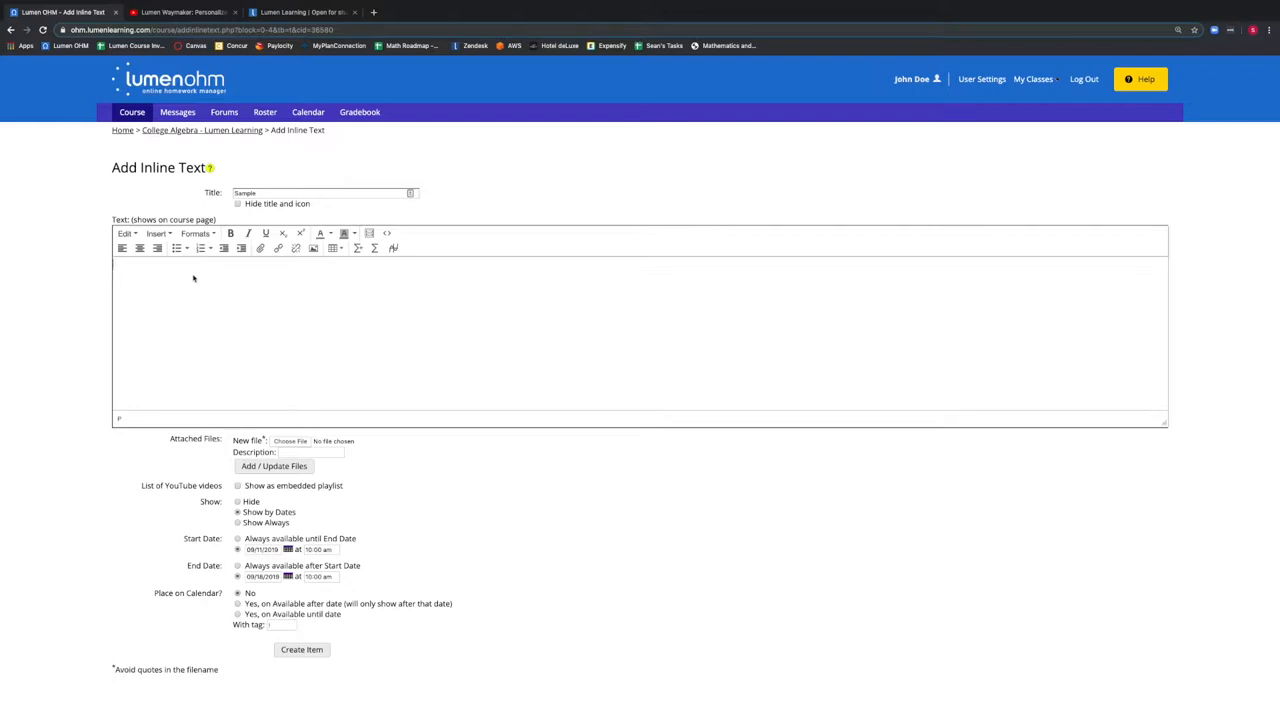
text(This part wi)
text(ll show on the )
text(course page)
text(.)
Step: Attach Sample Syllabus for College Algebra.docx with description Sample Syllabus and upload it
click(289, 441)
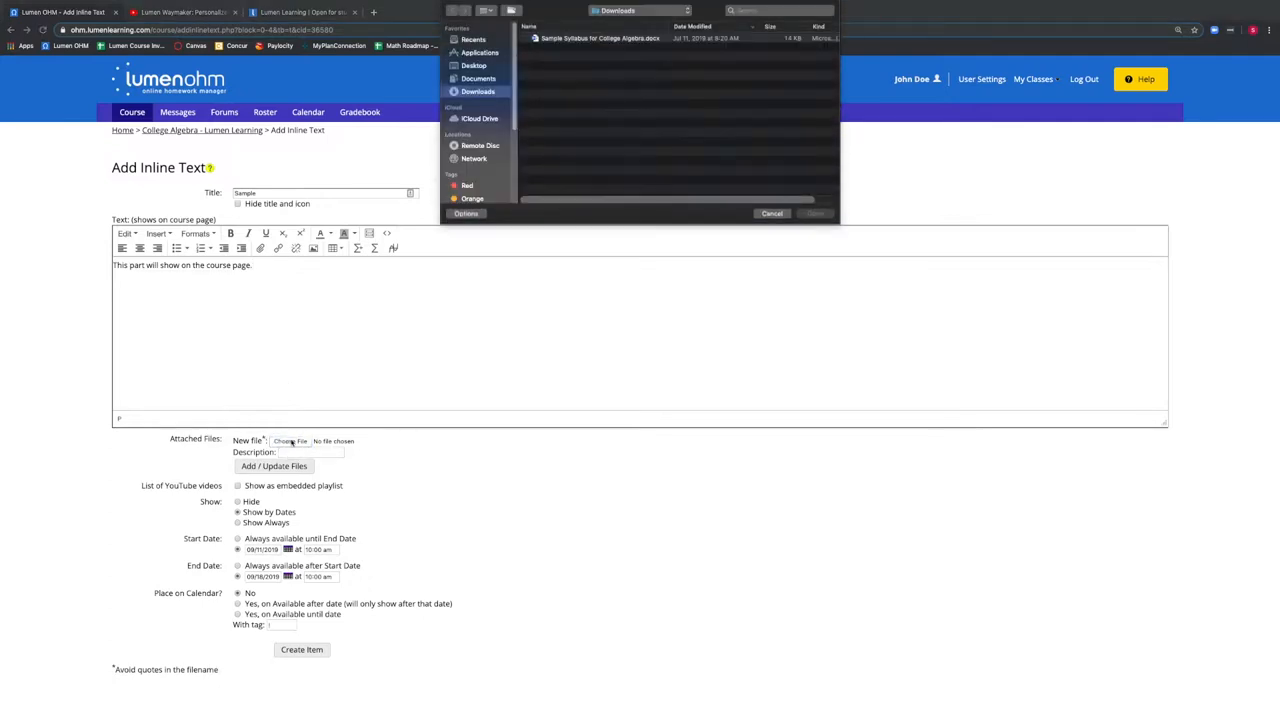
click(550, 42)
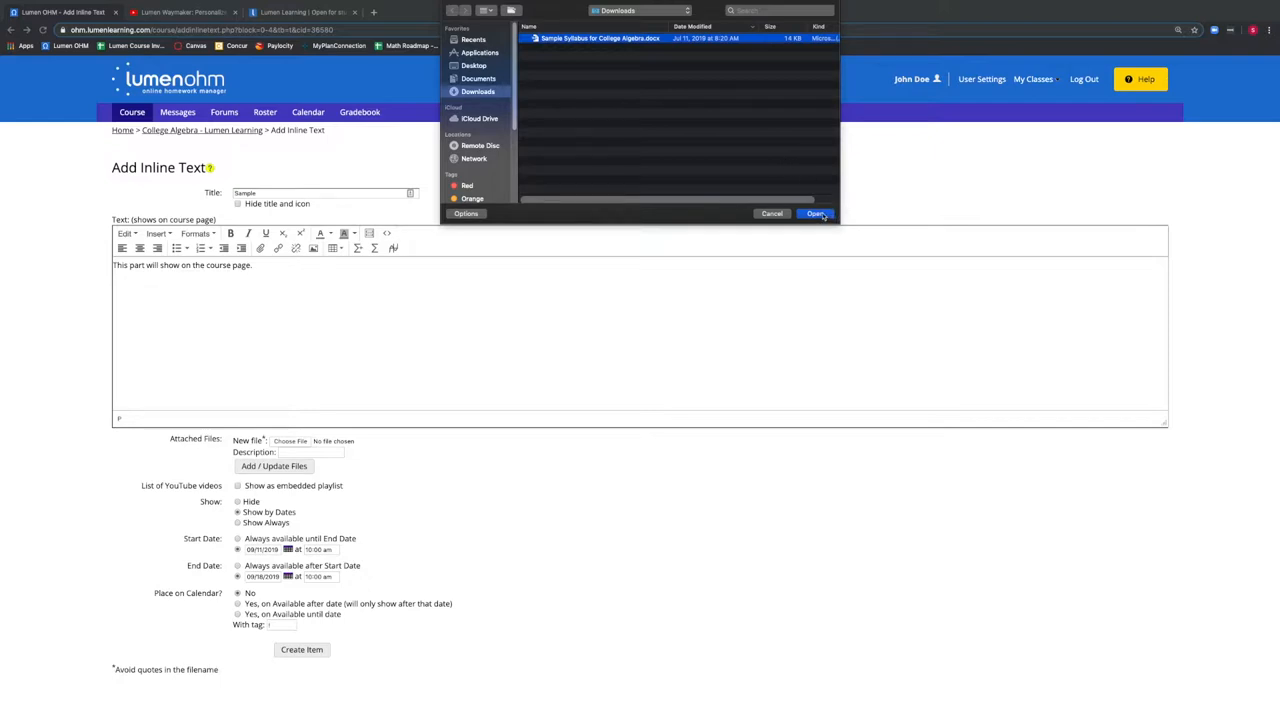
click(818, 213)
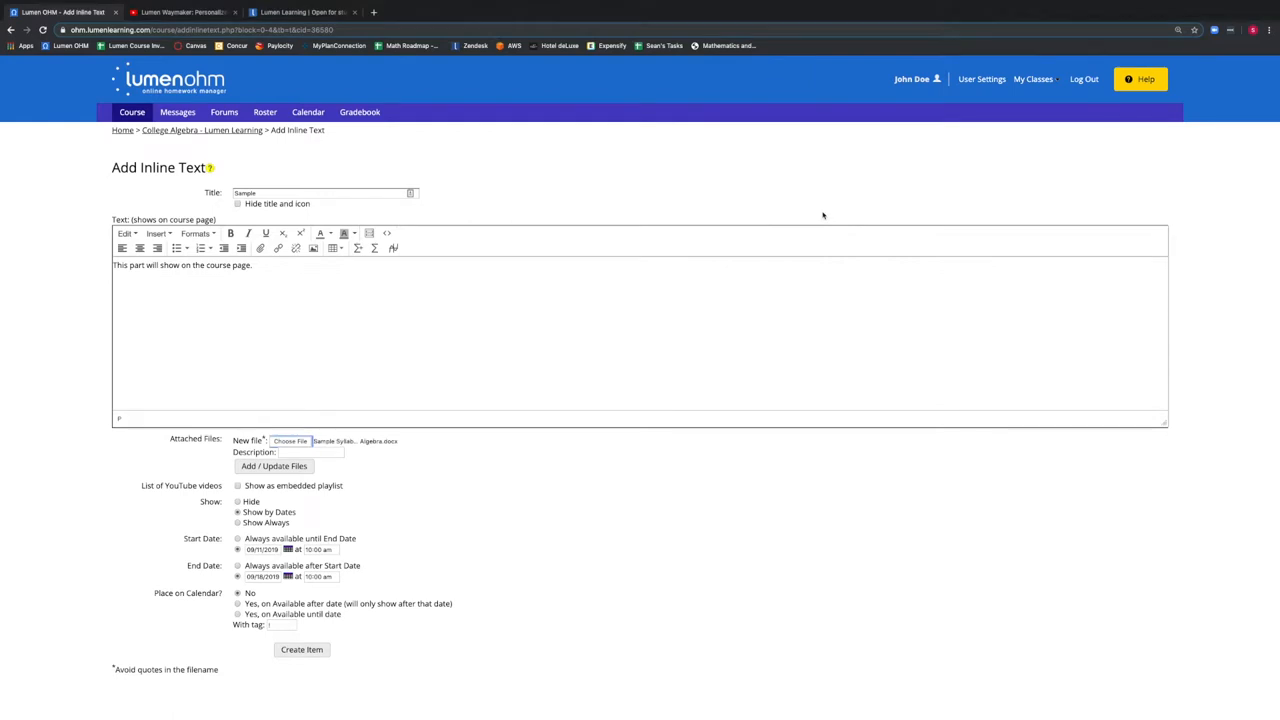
click(326, 453)
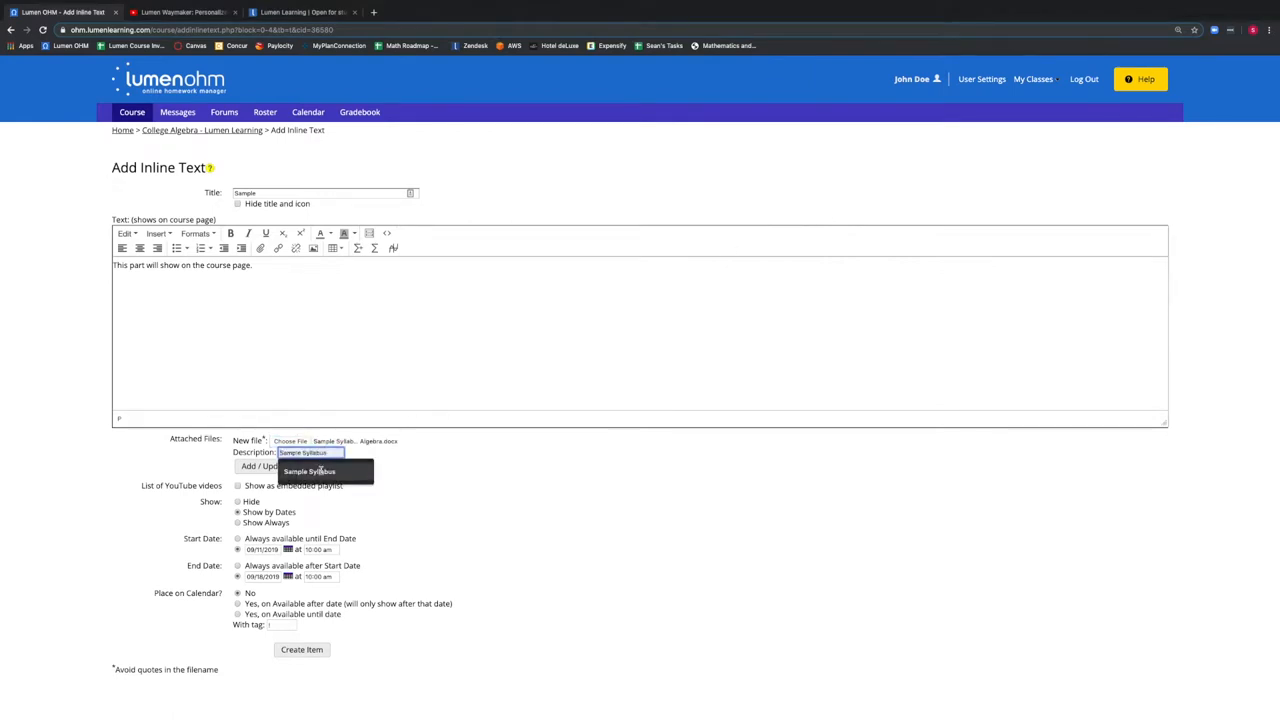
click(319, 470)
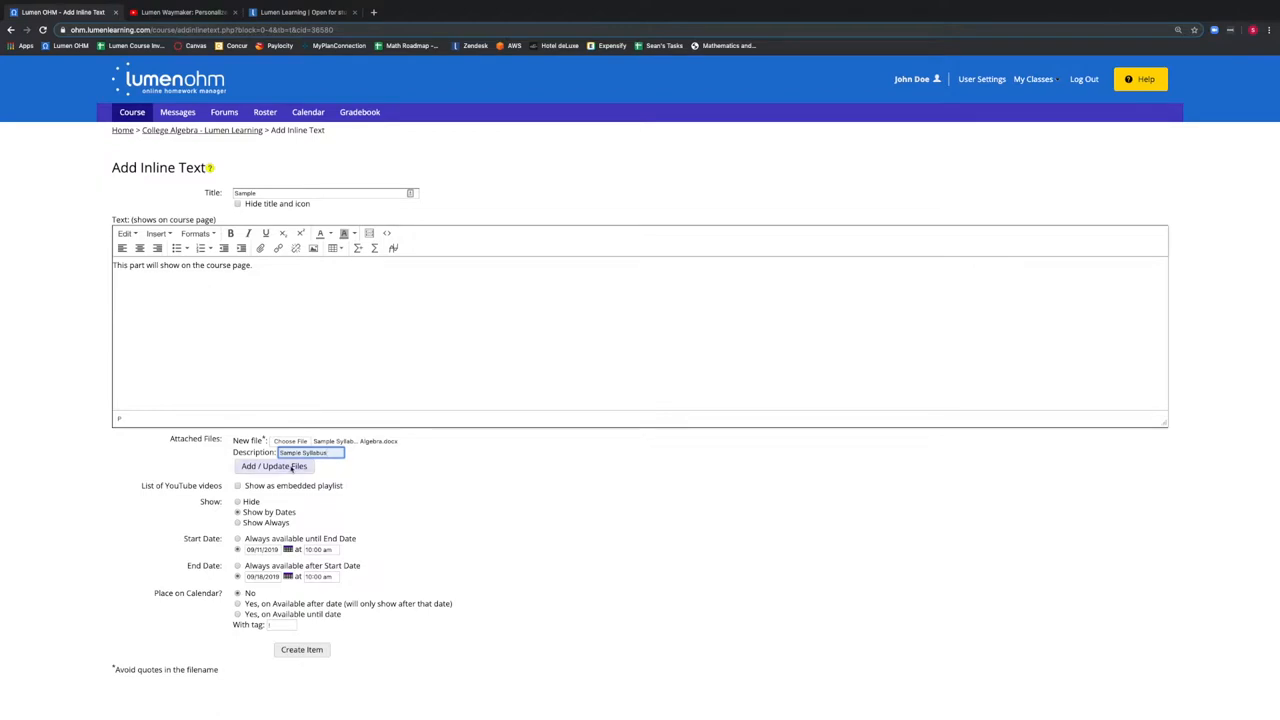
click(291, 468)
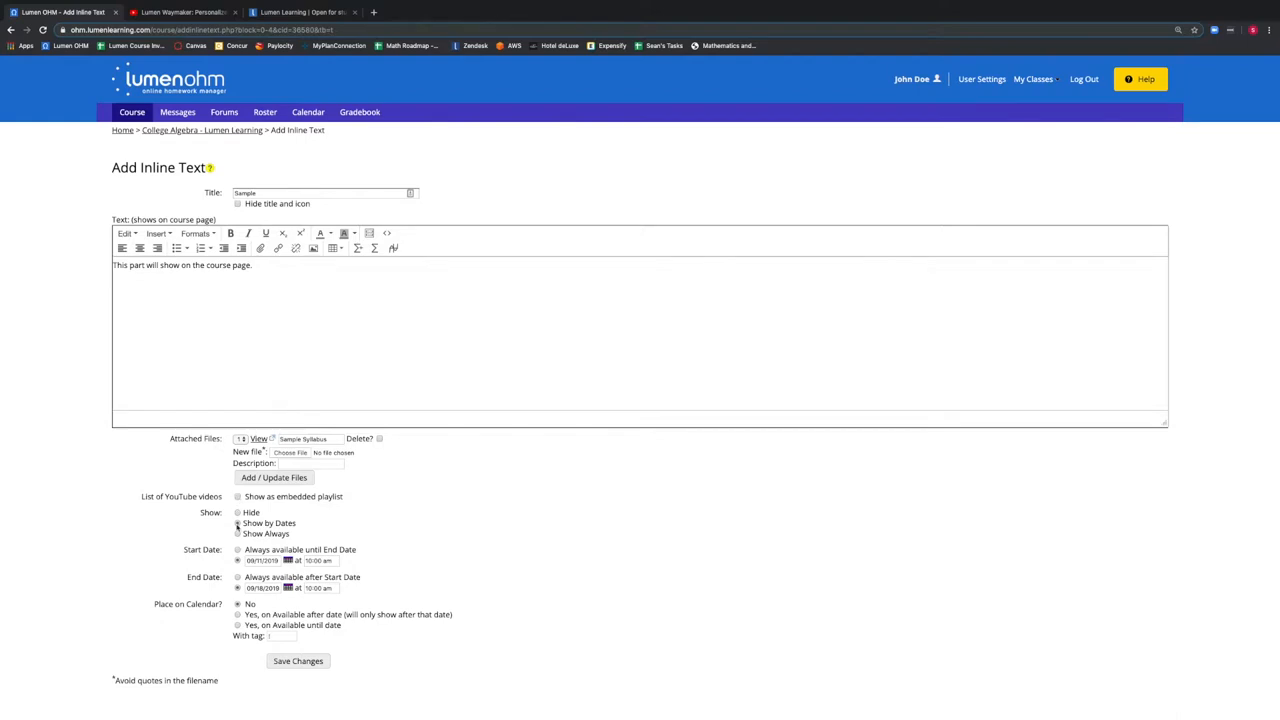
Step: Set the Sample item to show always and save it to the course page
click(238, 534)
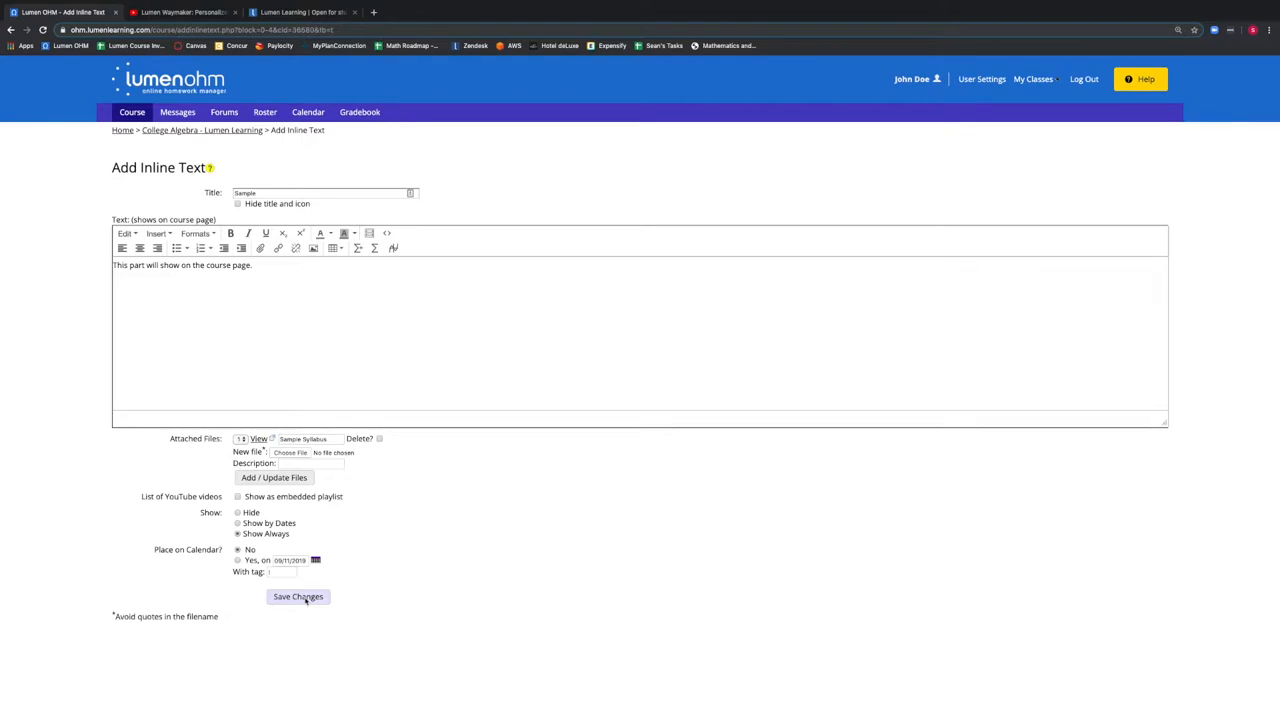
click(298, 597)
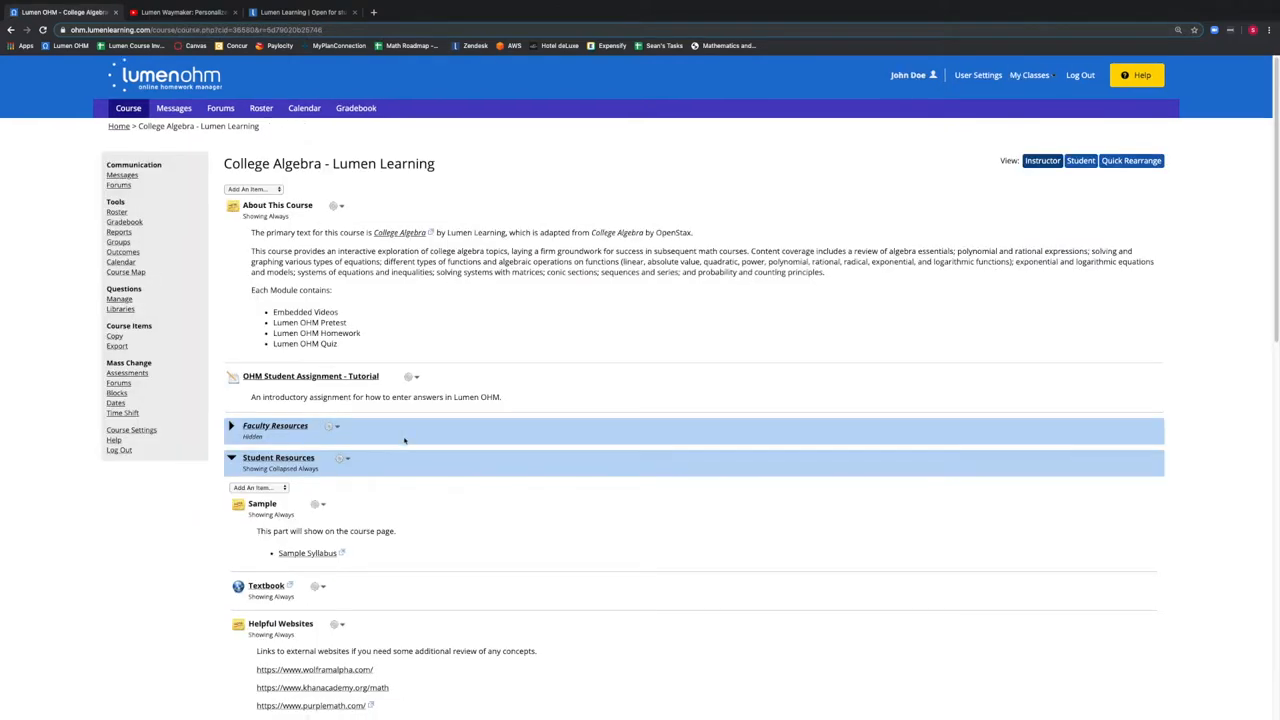
scroll(404, 440, down, 2)
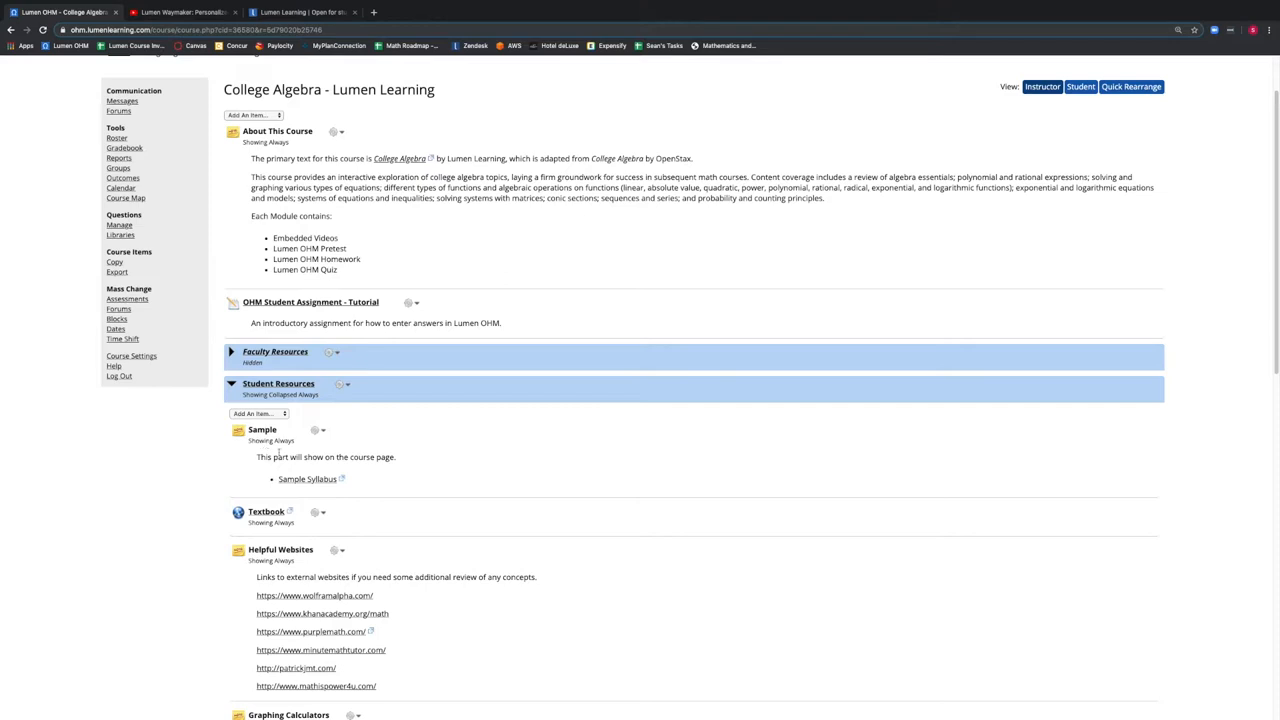
Step: Download the Sample Syllabus .docx from the Sample item and open it from the download bar
drag(264, 457, 395, 457)
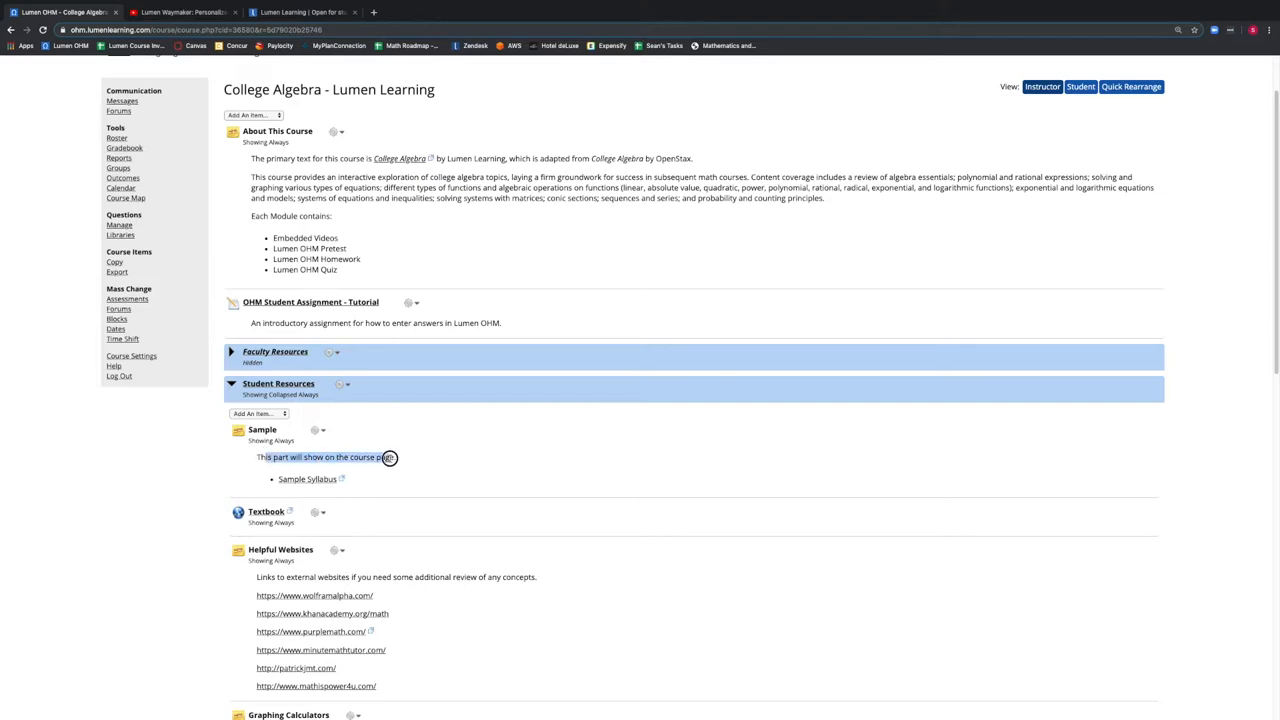
click(396, 458)
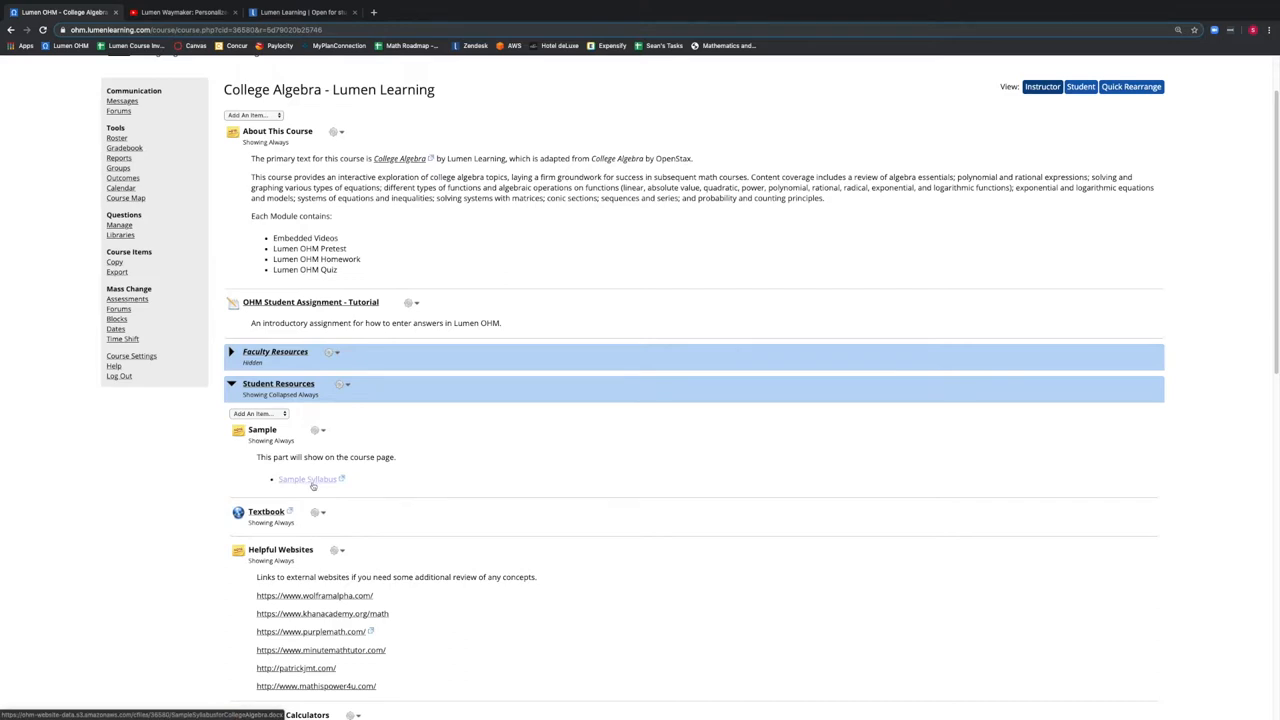
click(313, 481)
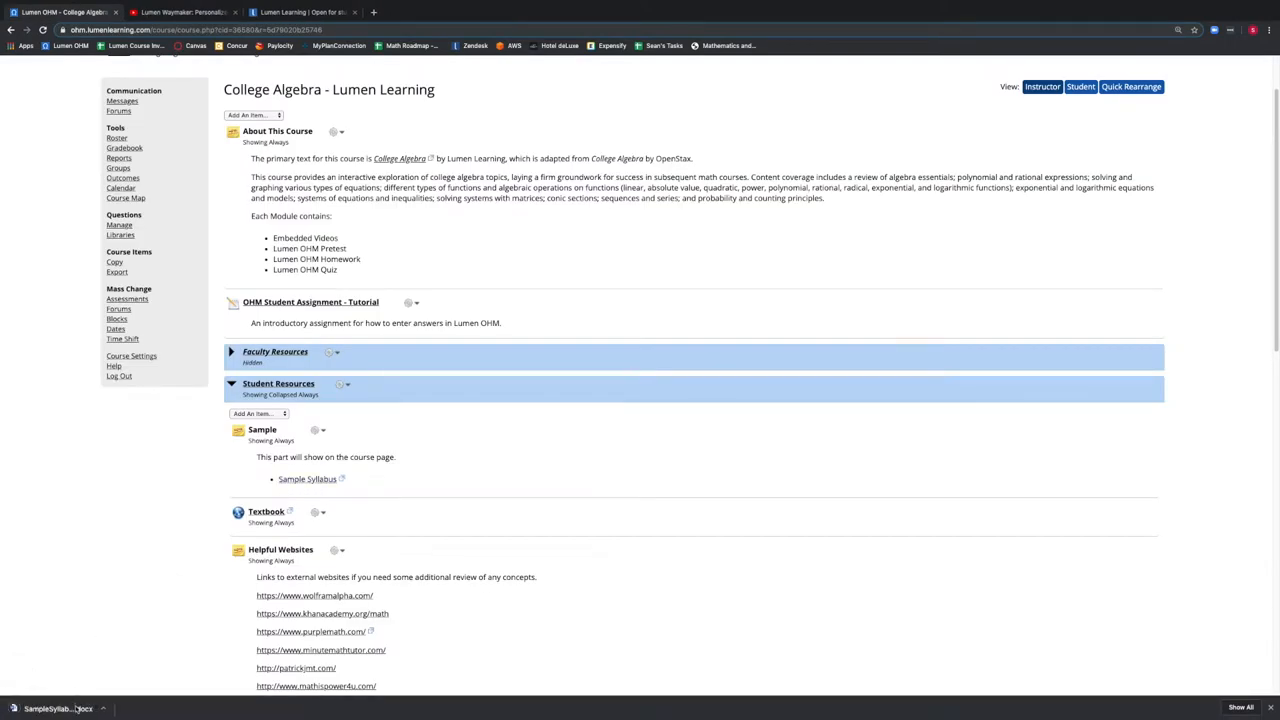
click(77, 709)
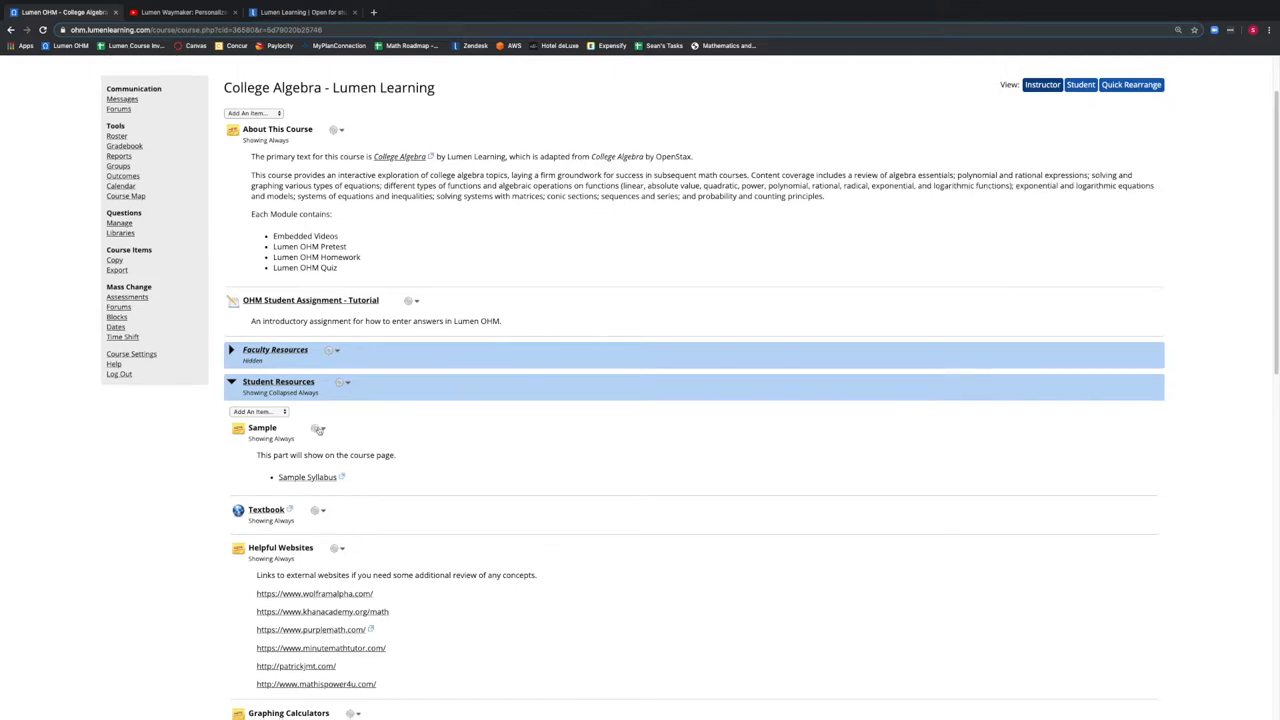
scroll(318, 428, down, 1)
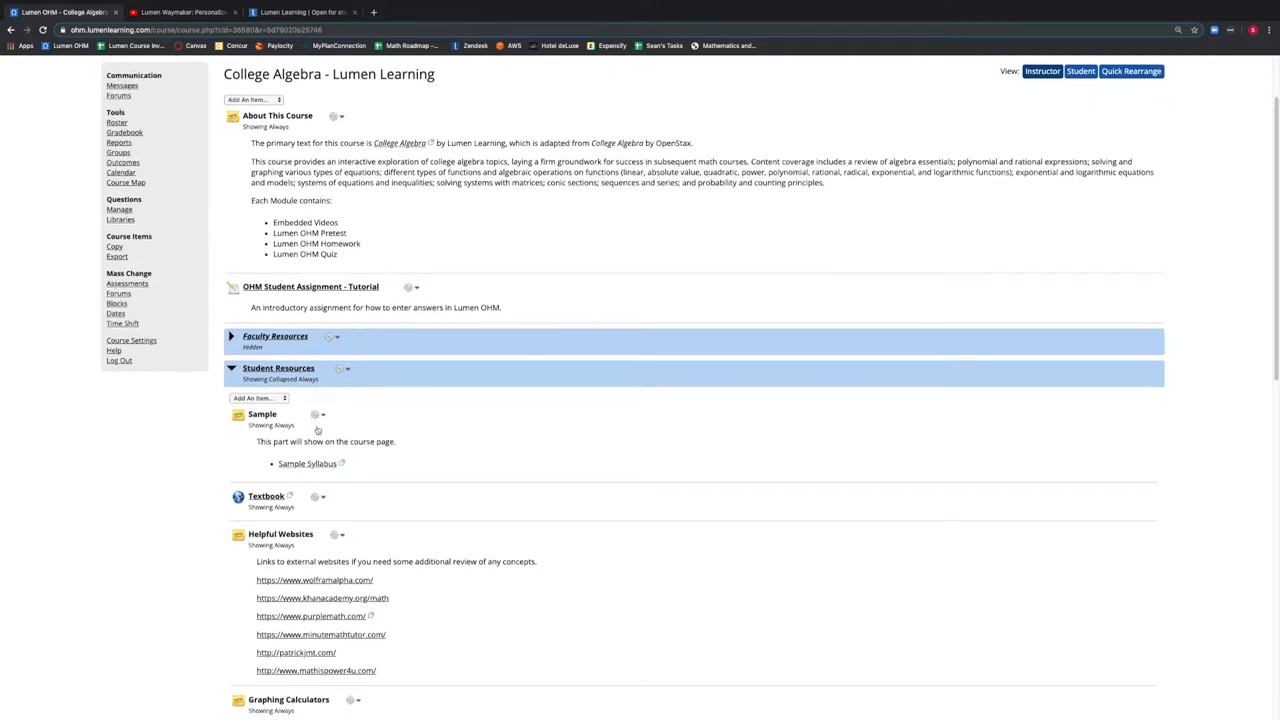
Step: Choose Modify from the Sample item's gear menu
click(315, 418)
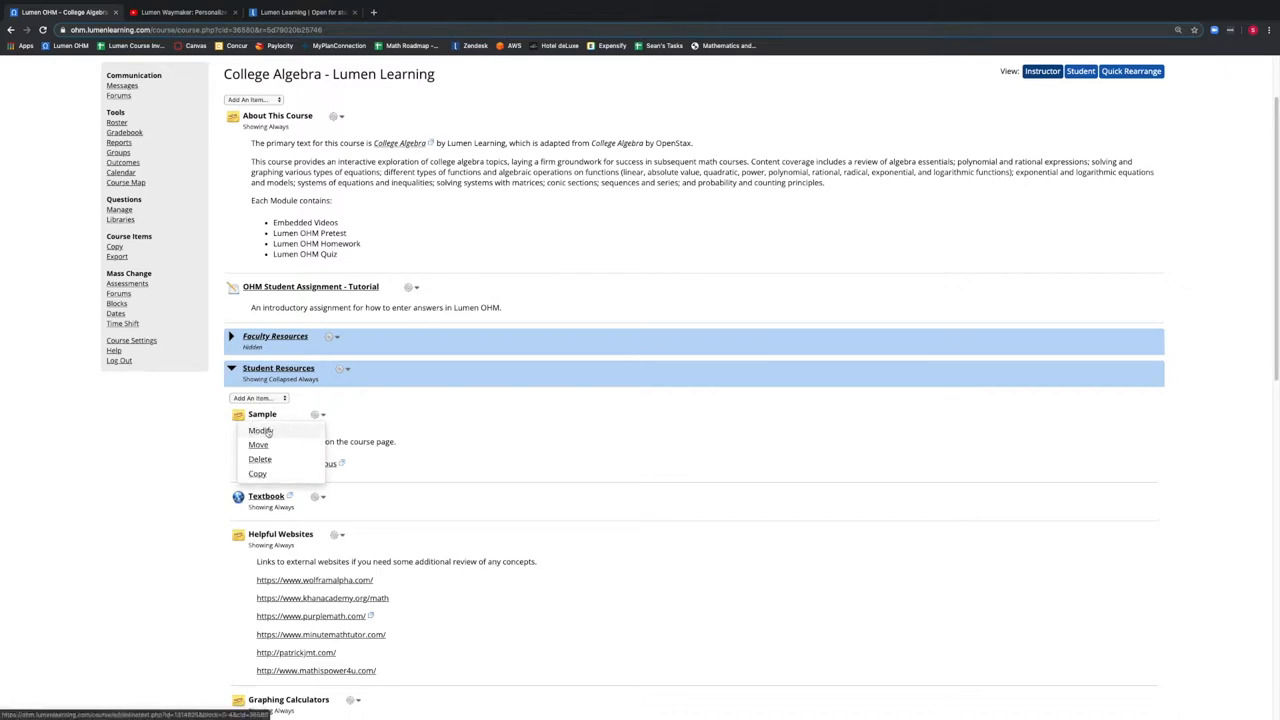
click(260, 430)
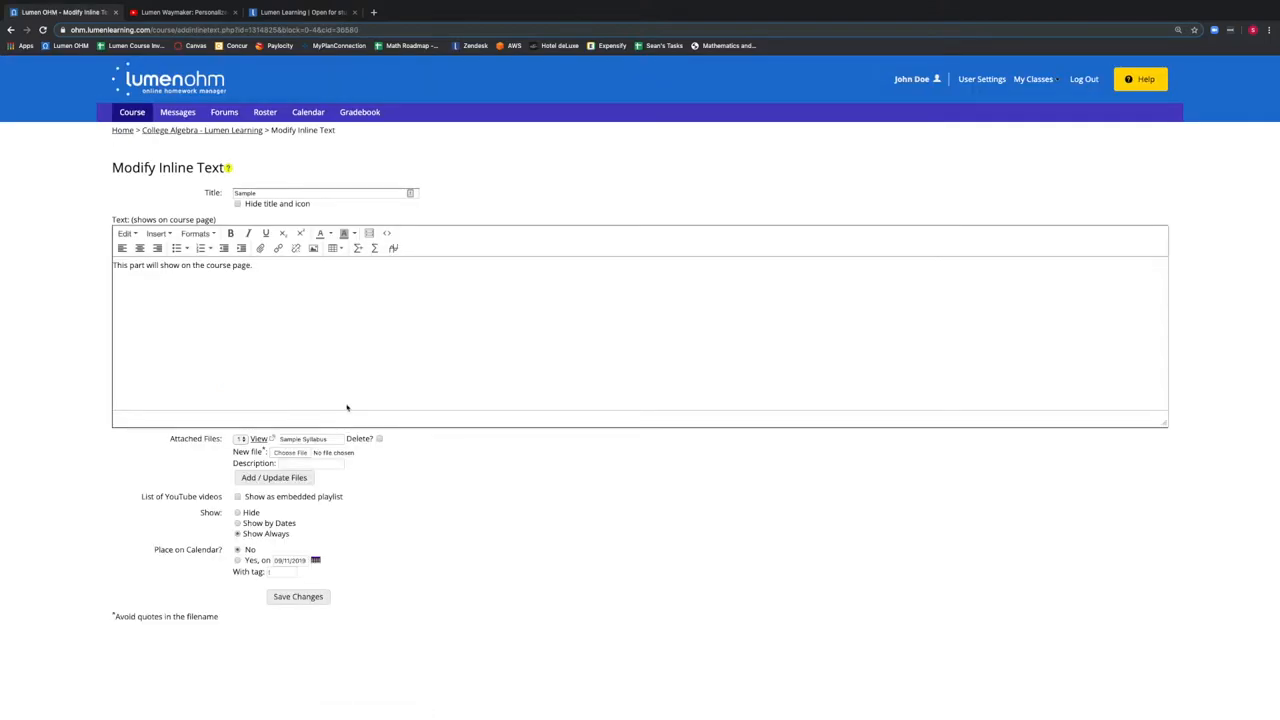
Step: Add Video on a new line, begin its link, and switch to the Lumen Waymaker video page
click(354, 342)
key(Return)
text(Video)
double_click(122, 282)
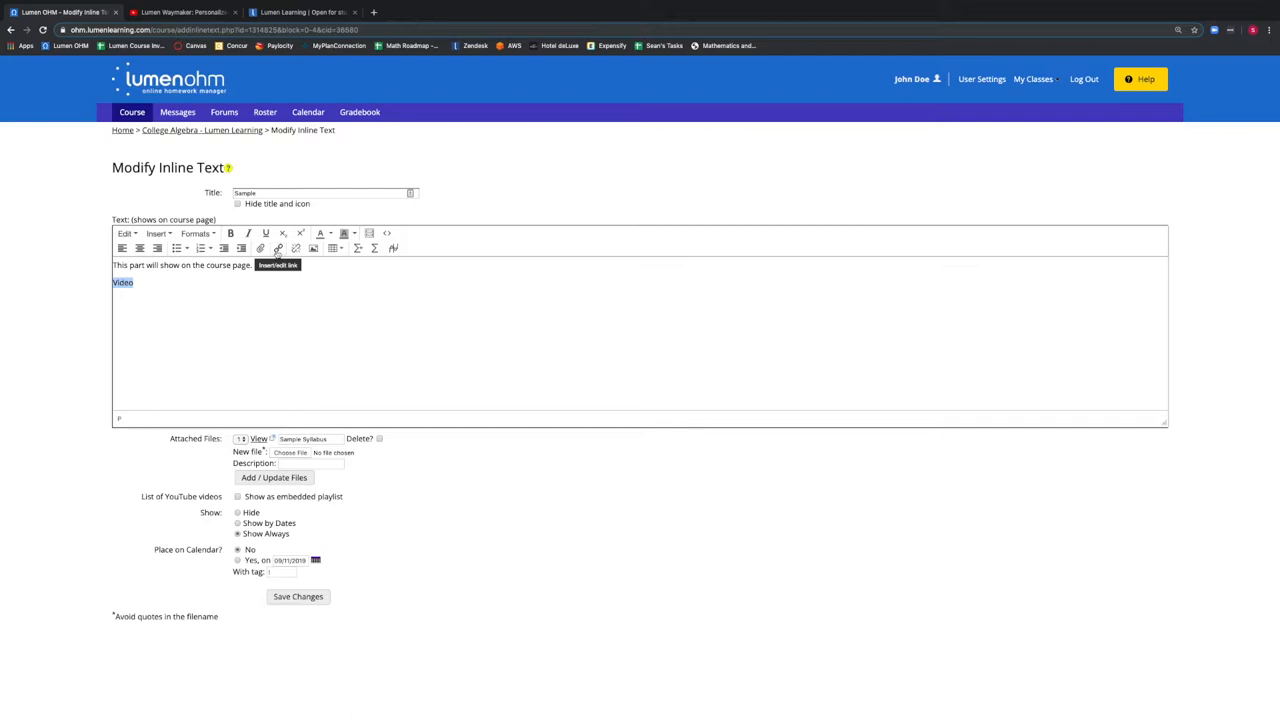
click(278, 248)
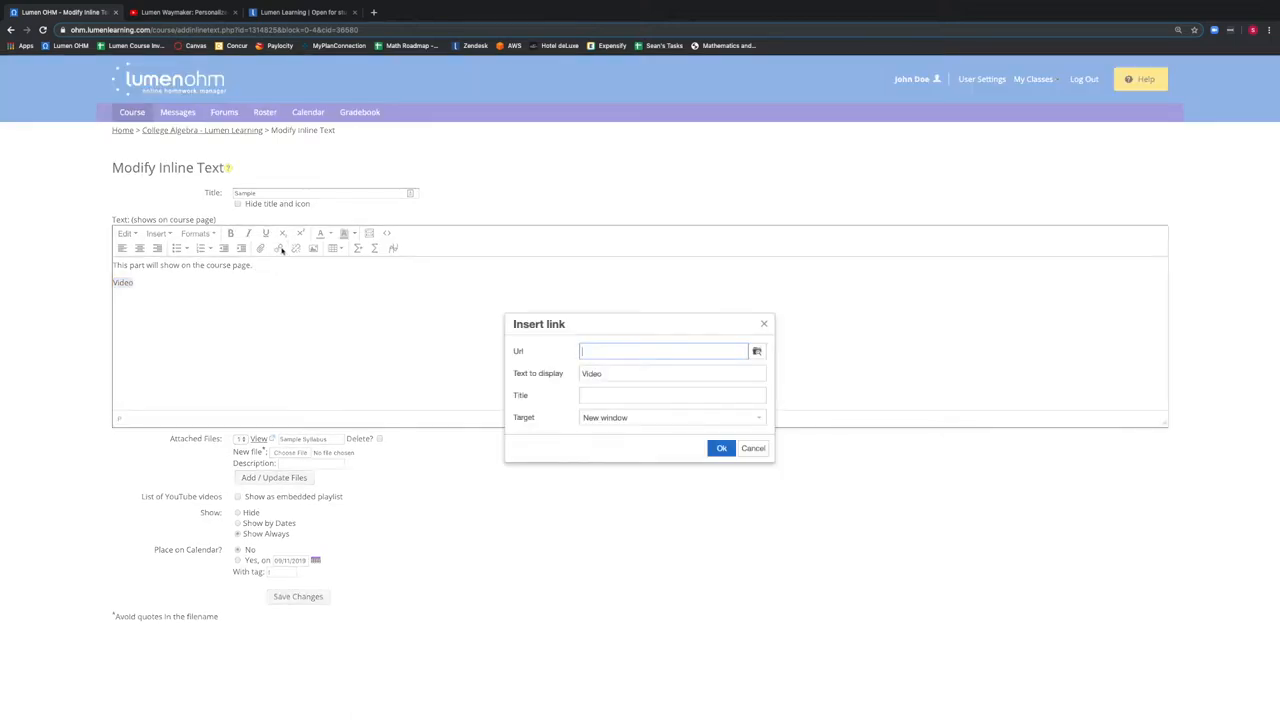
click(195, 12)
Step: Copy the YouTube video address and paste it as the Video link's URL
click(221, 29)
right_click(221, 29)
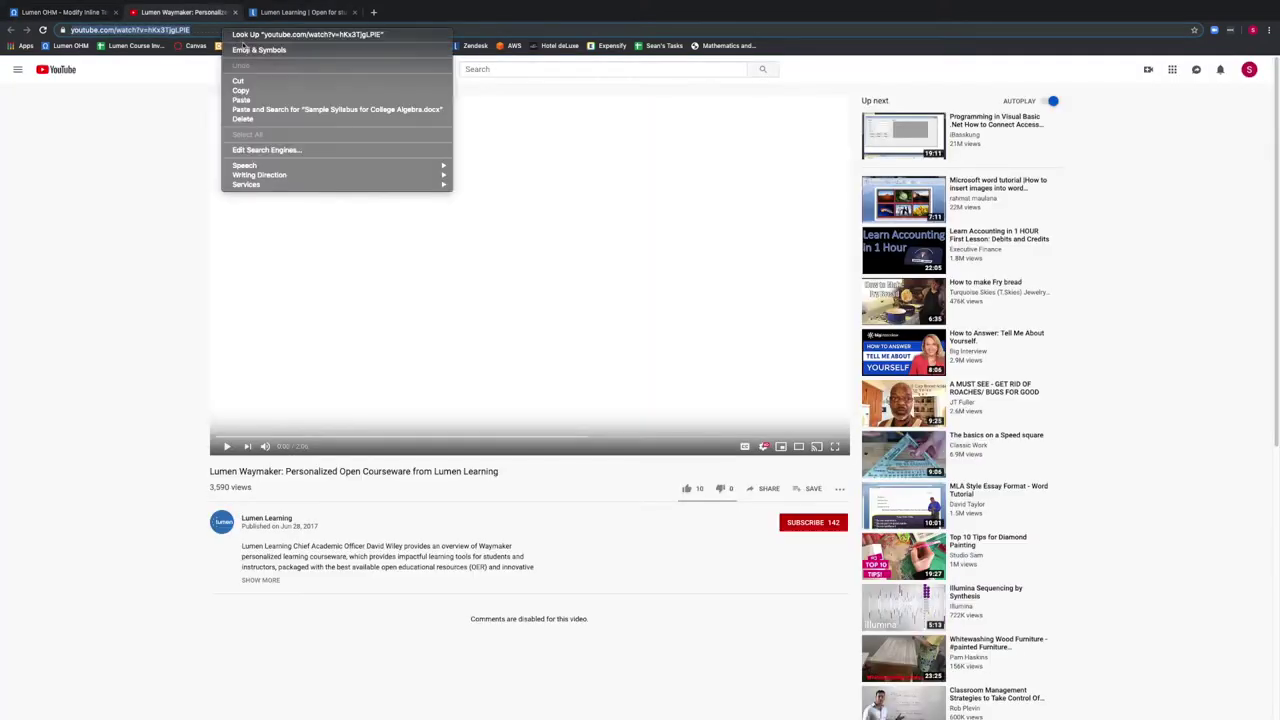
click(251, 93)
click(70, 12)
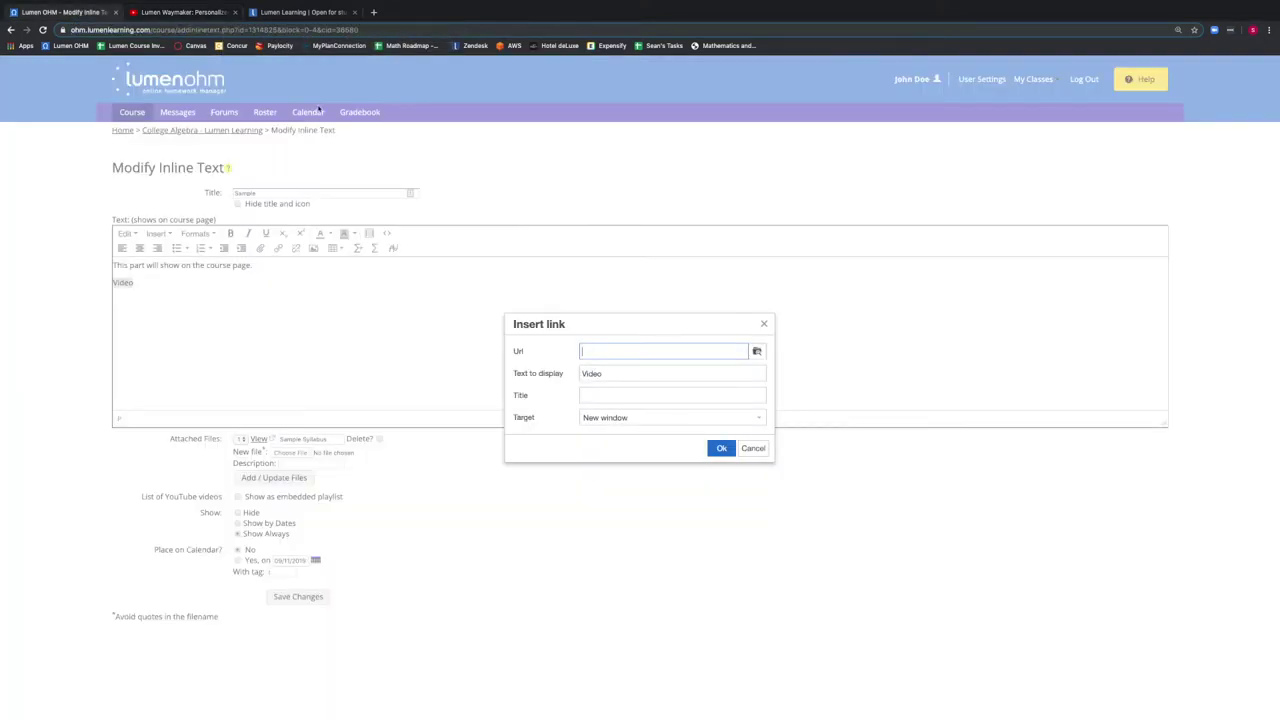
right_click(593, 352)
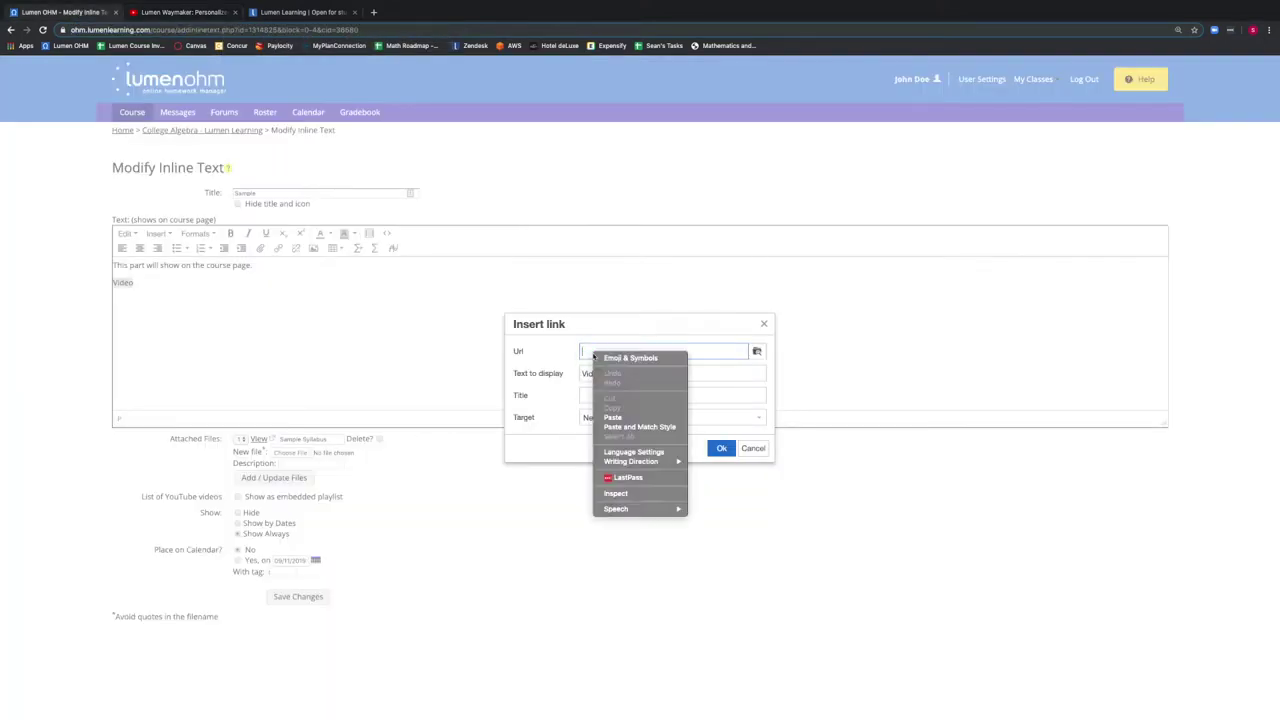
click(612, 417)
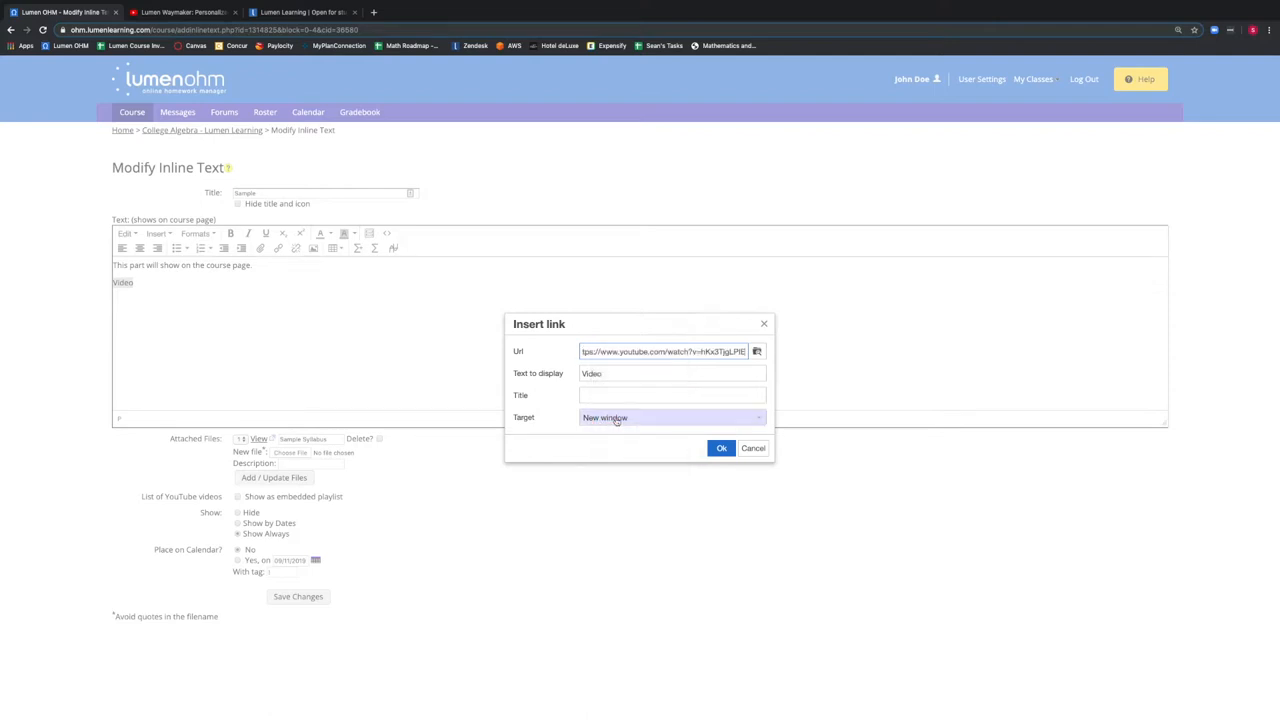
Step: Set the link target to New window and confirm inserting the Video link
click(721, 448)
click(697, 418)
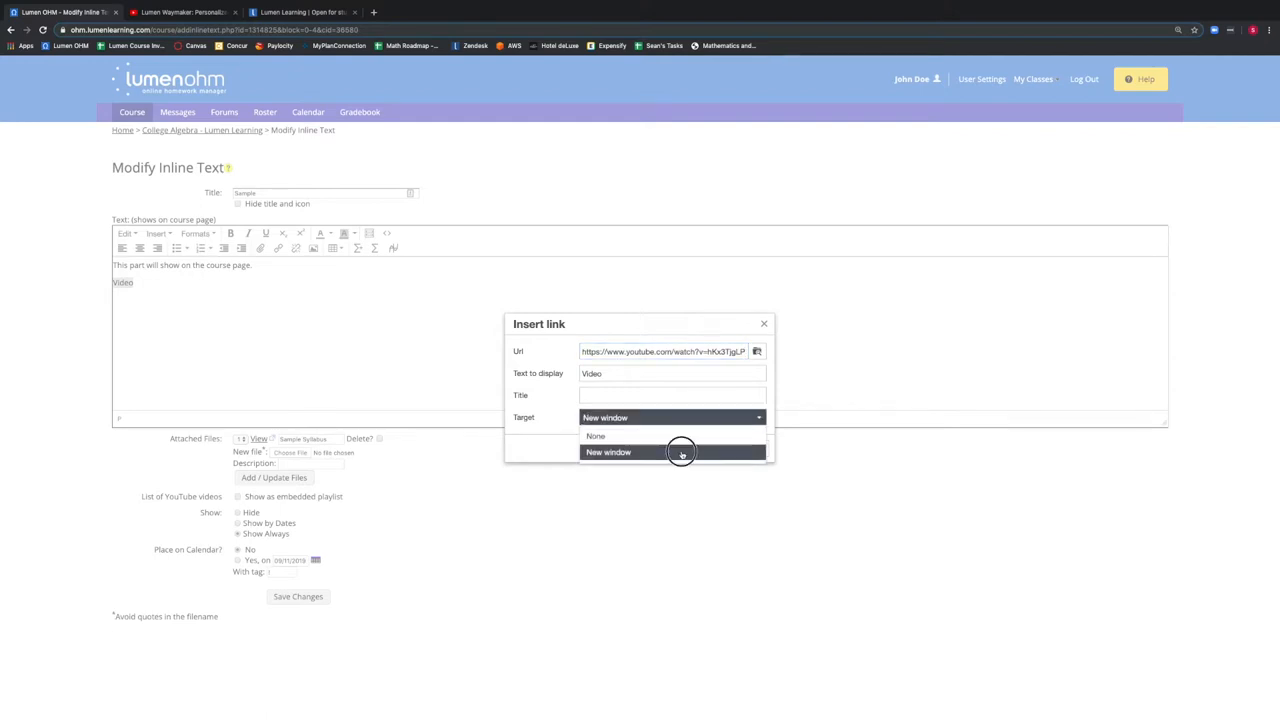
click(682, 454)
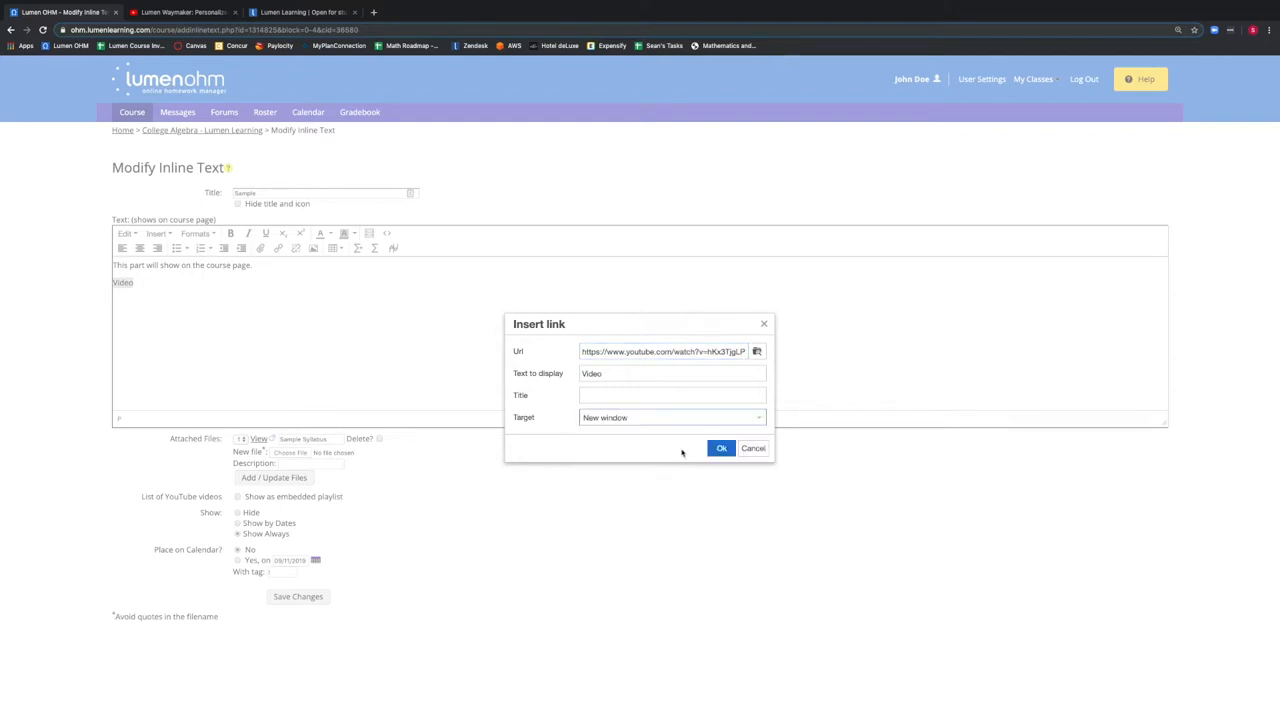
click(720, 448)
click(701, 395)
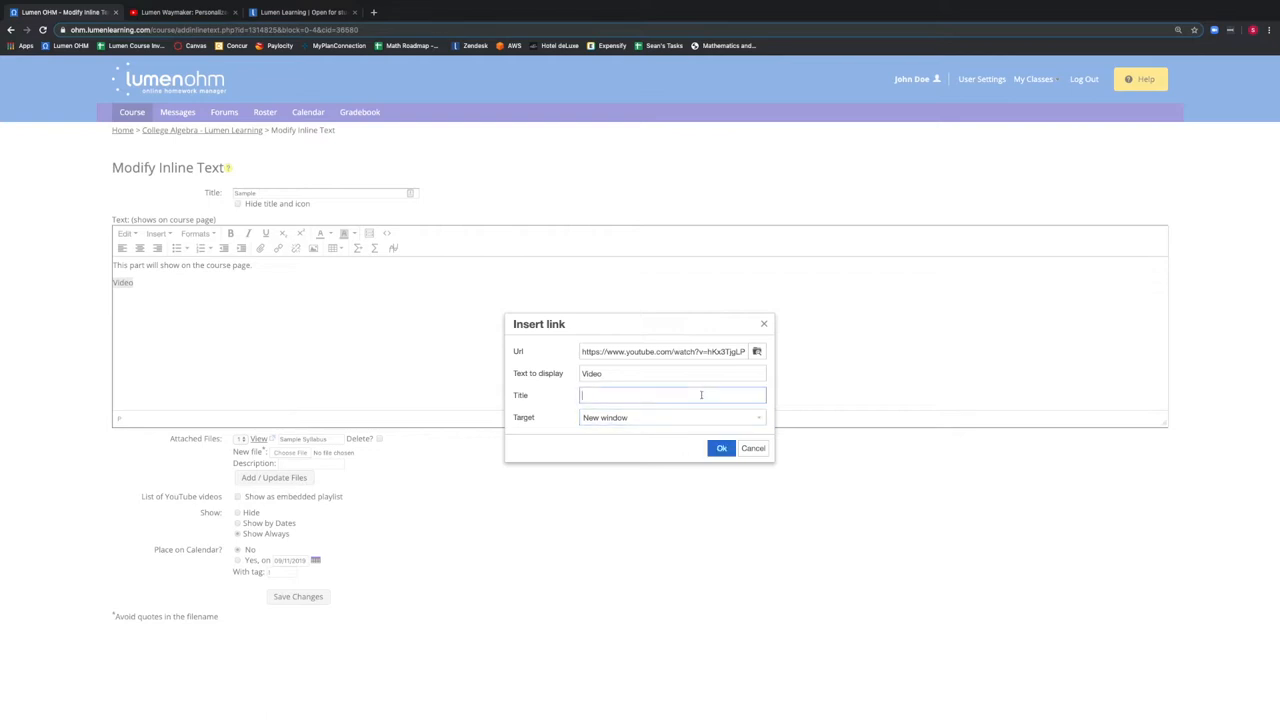
click(720, 448)
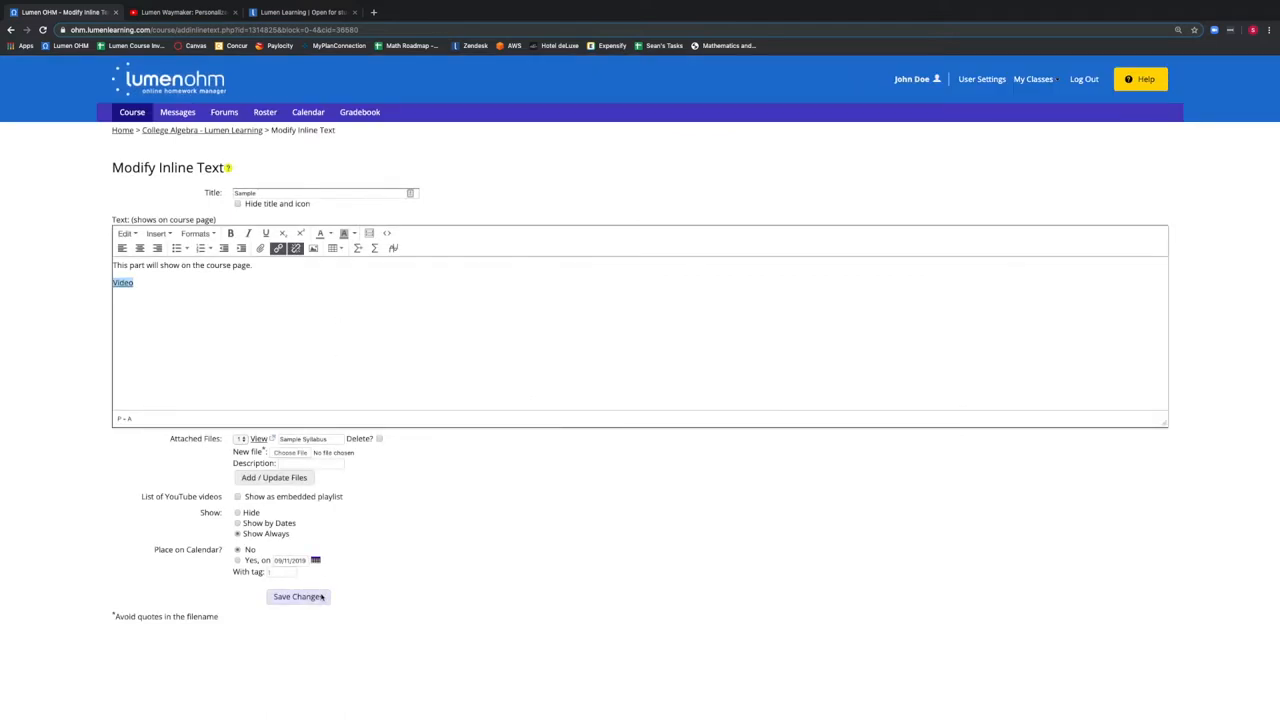
Step: Save the modified Sample inline text so the course page shows its Video link
click(298, 596)
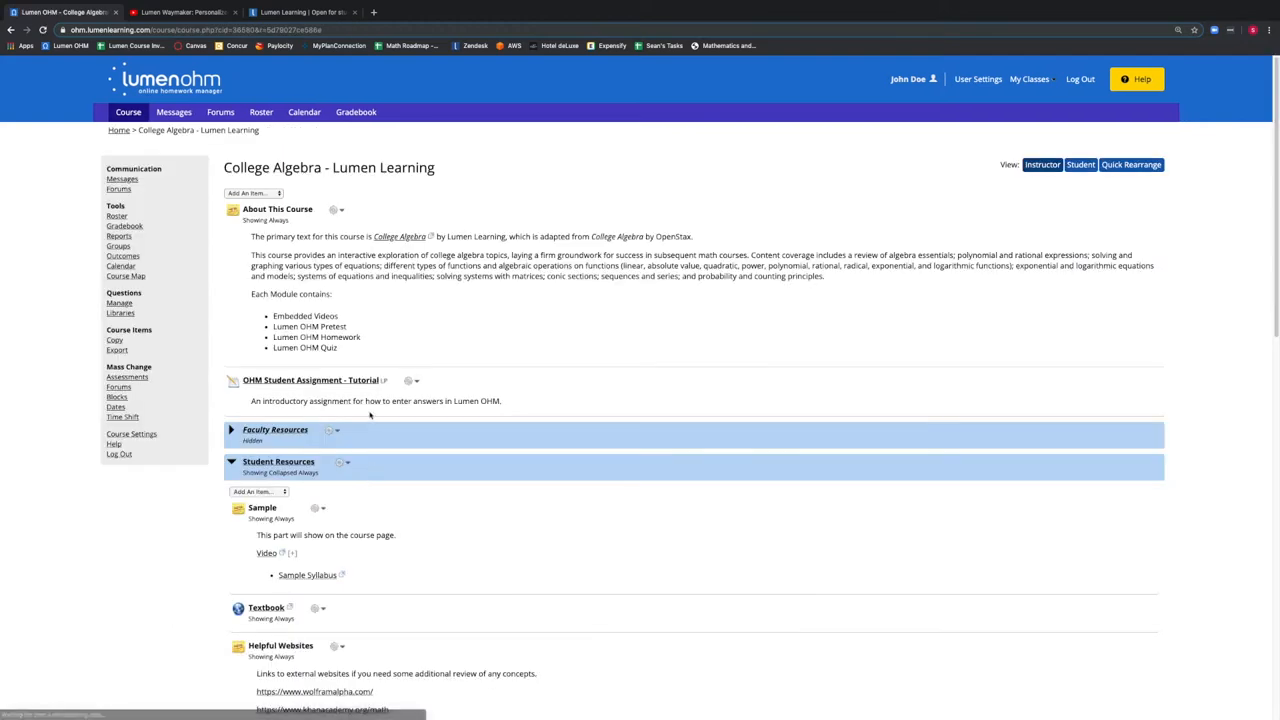
scroll(368, 413, down, 1)
scroll(368, 413, down, 1)
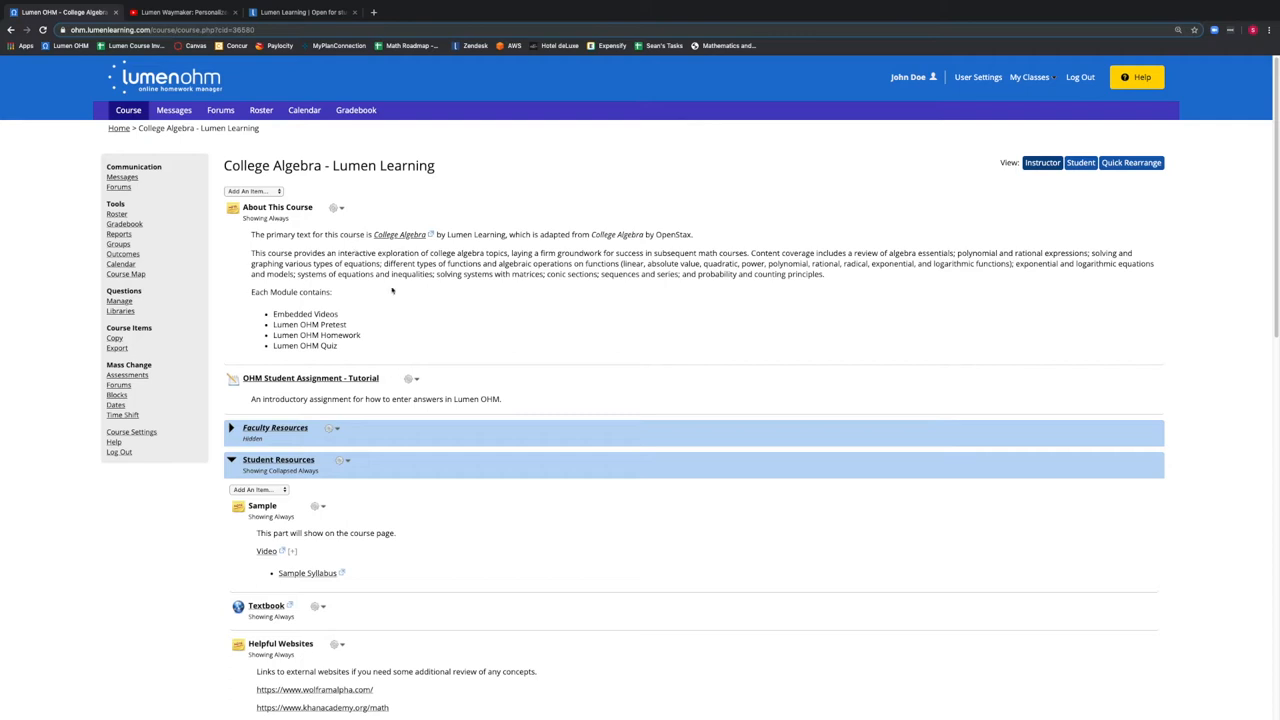
scroll(392, 291, down, 1)
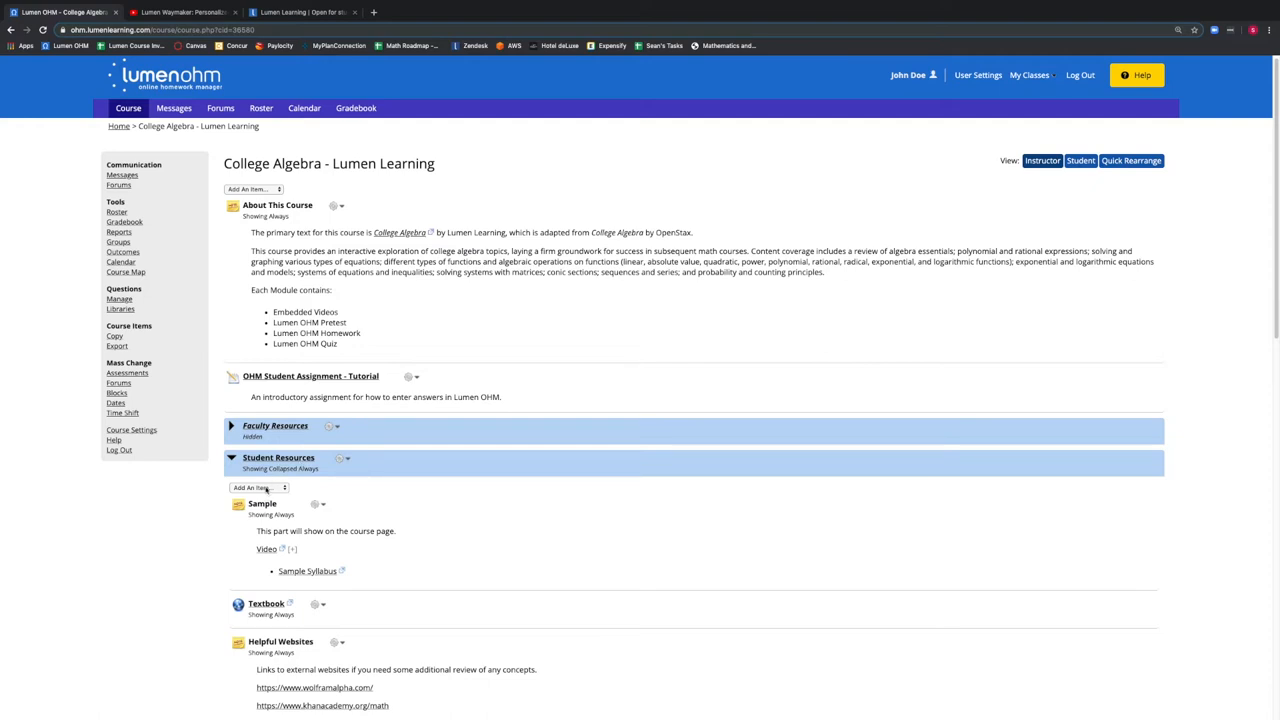
Step: Add a link item under Student Resources titled 'Lumen Website' with summary 'This is the website'
click(260, 487)
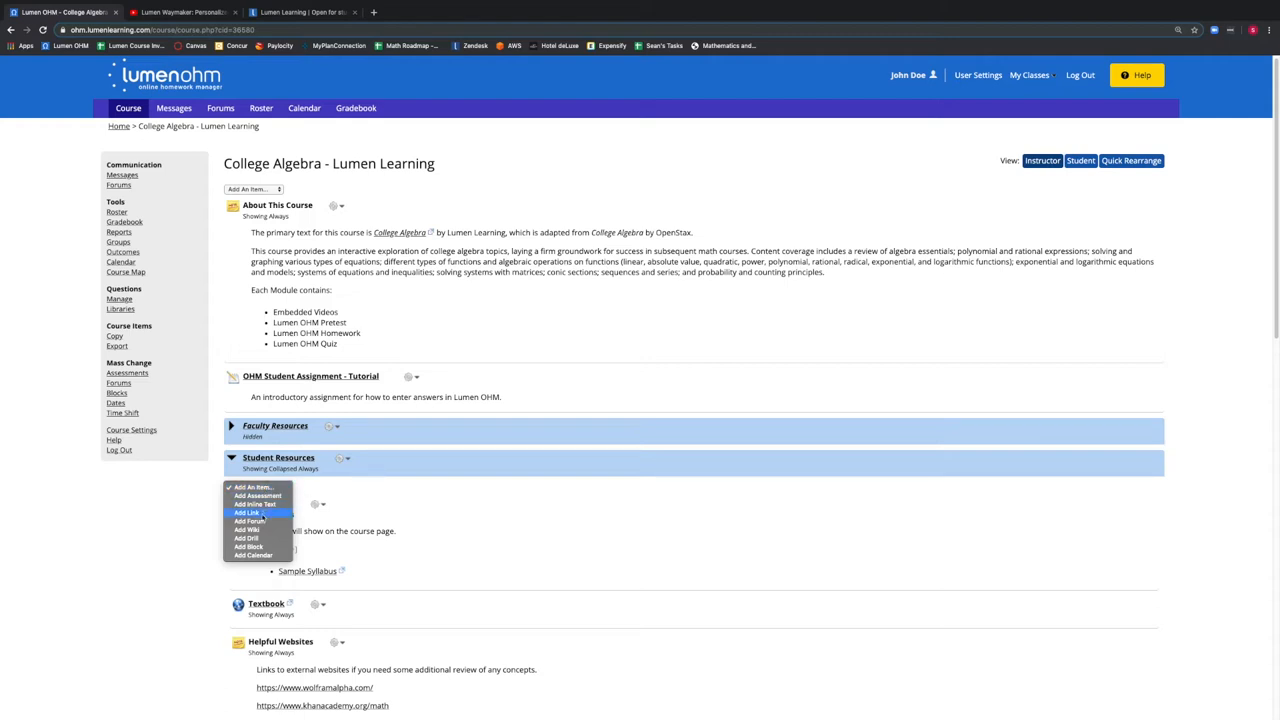
click(262, 513)
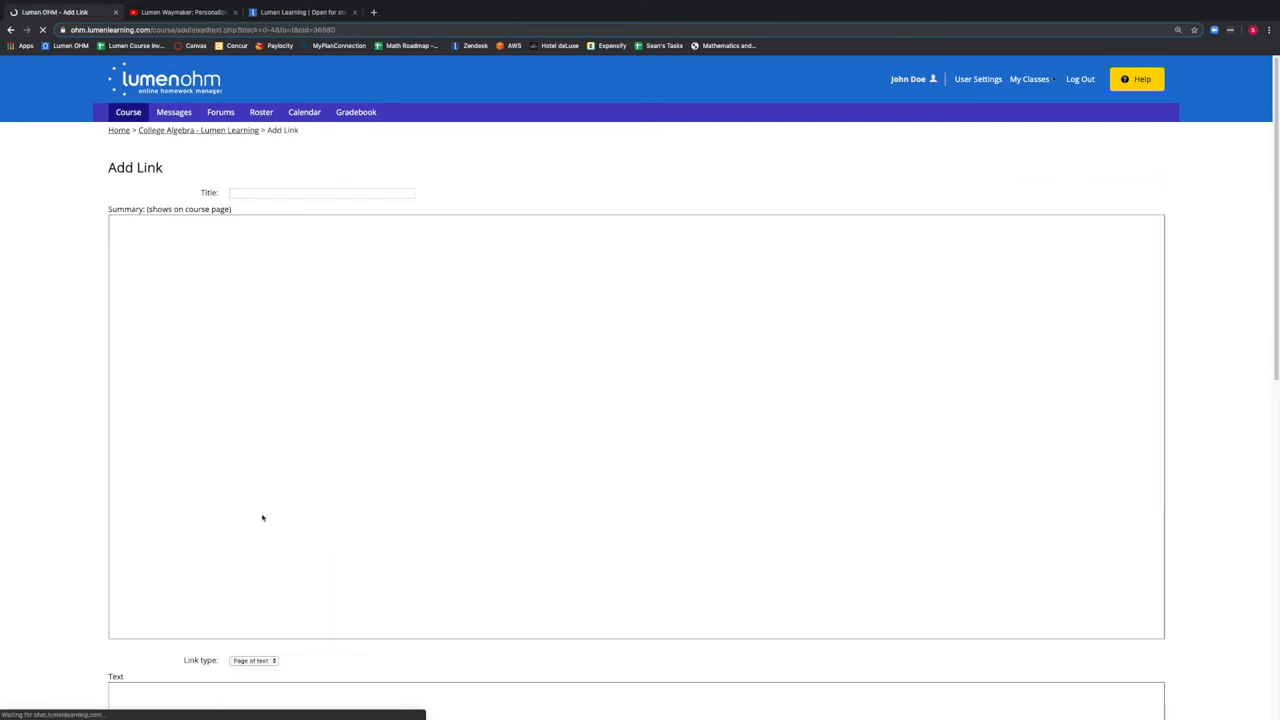
click(262, 192)
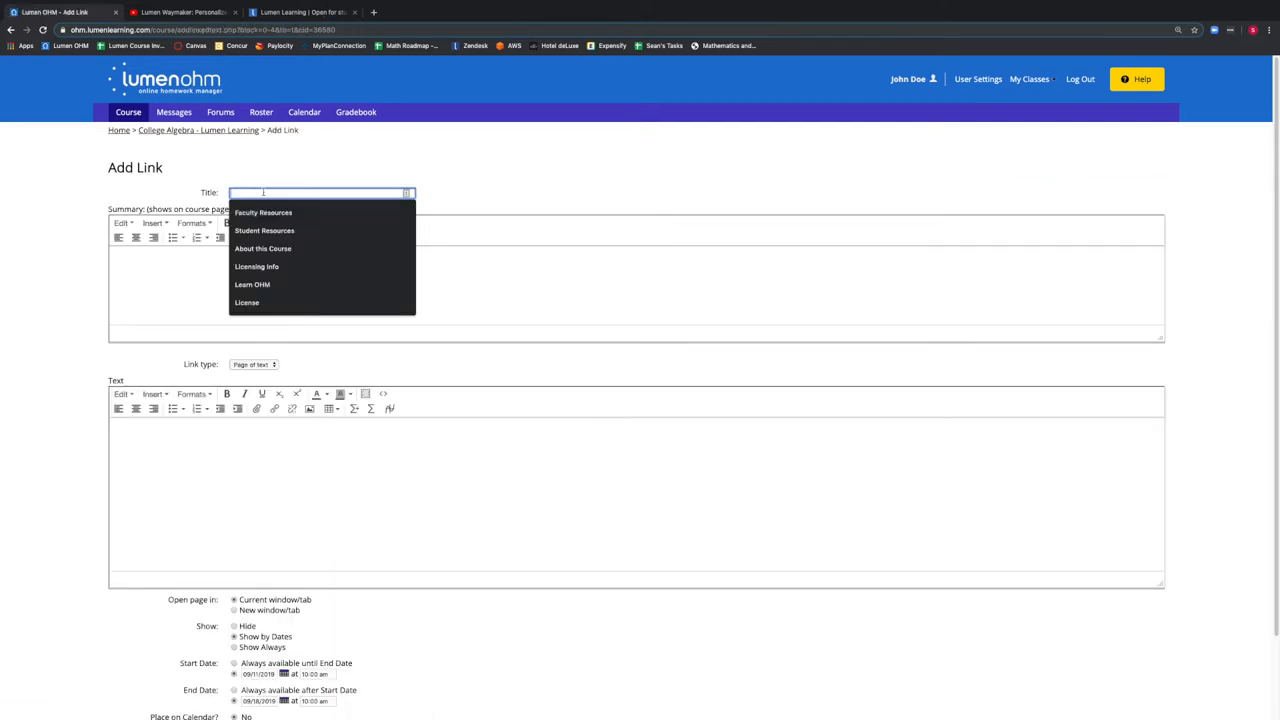
text(Lumen Website)
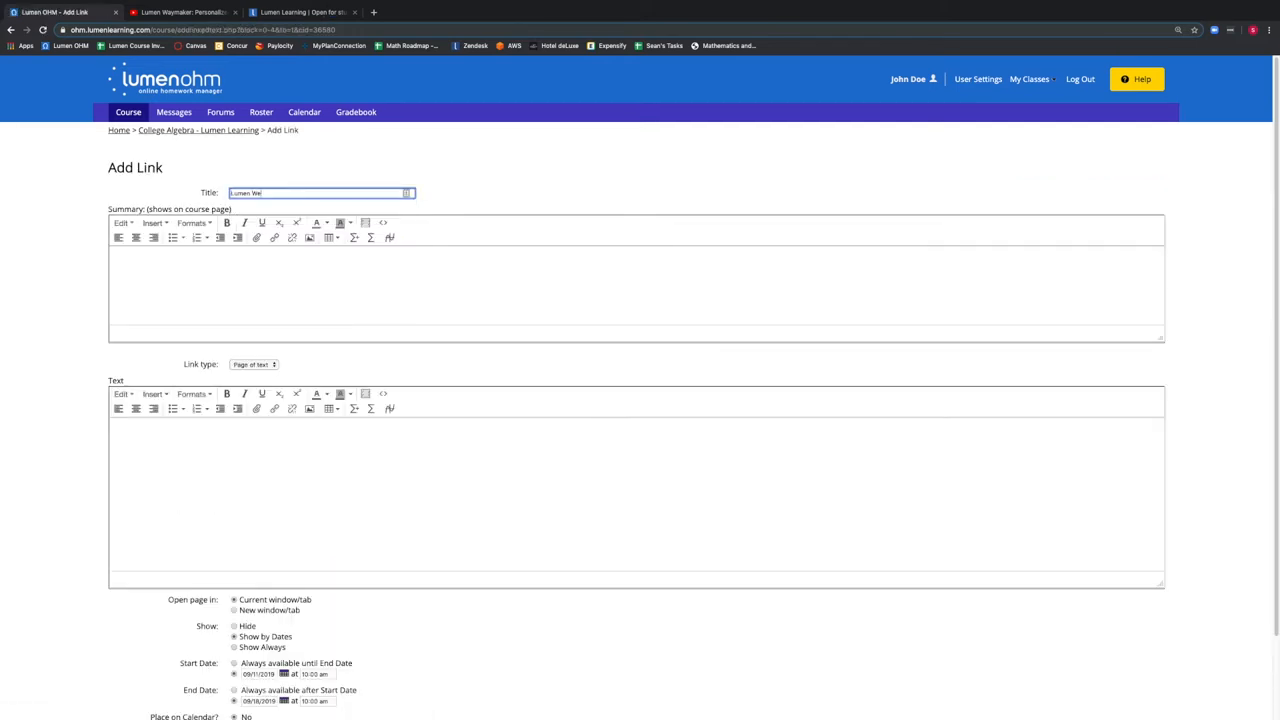
click(279, 270)
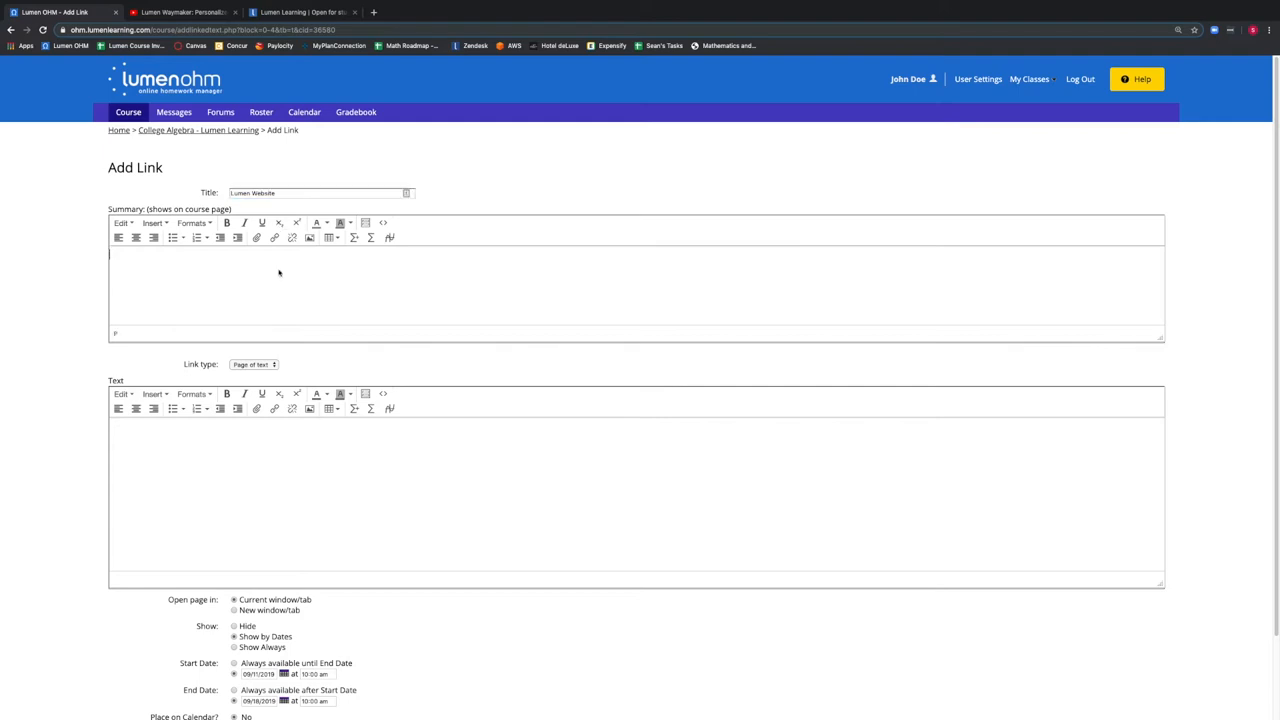
text(This is the website)
click(255, 365)
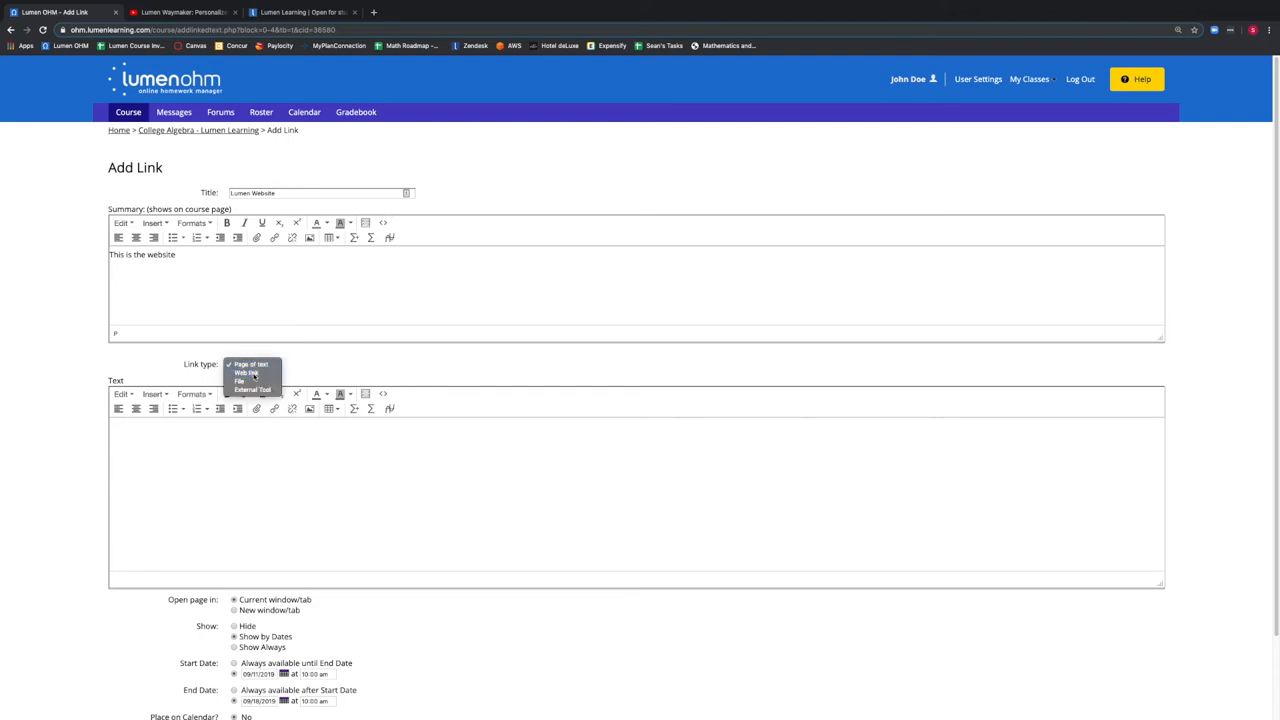
click(256, 372)
click(254, 380)
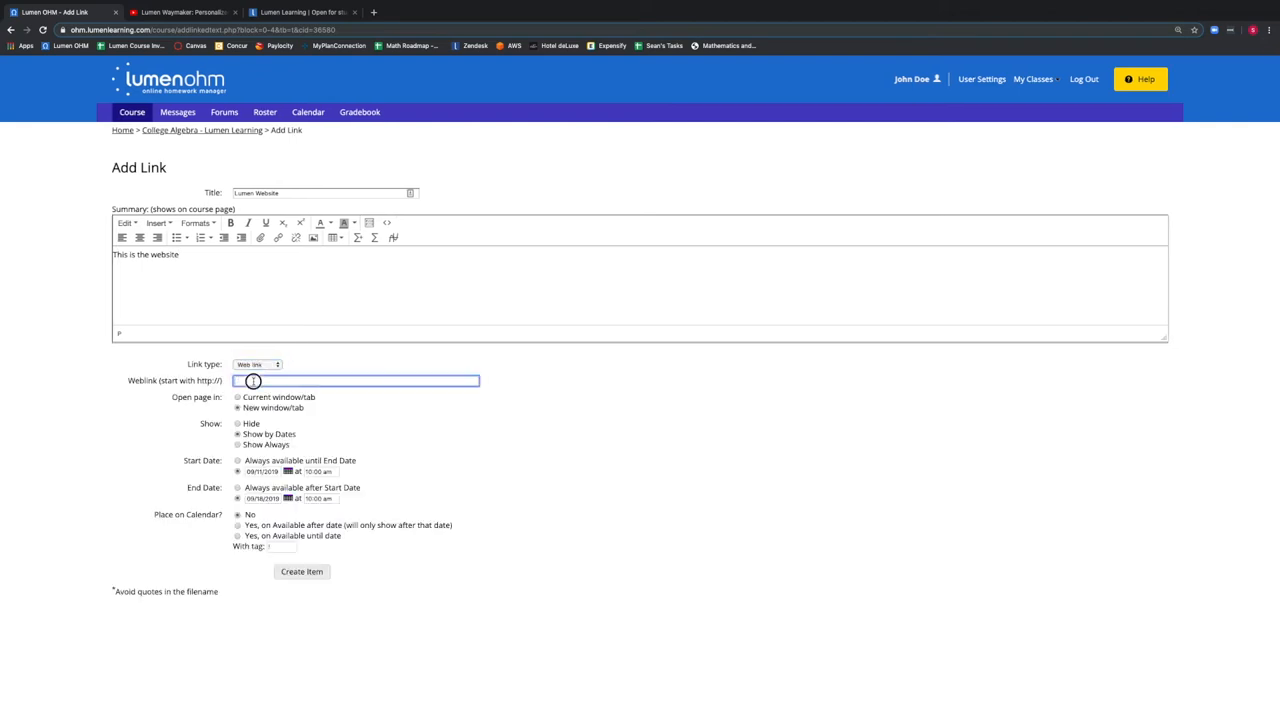
click(367, 360)
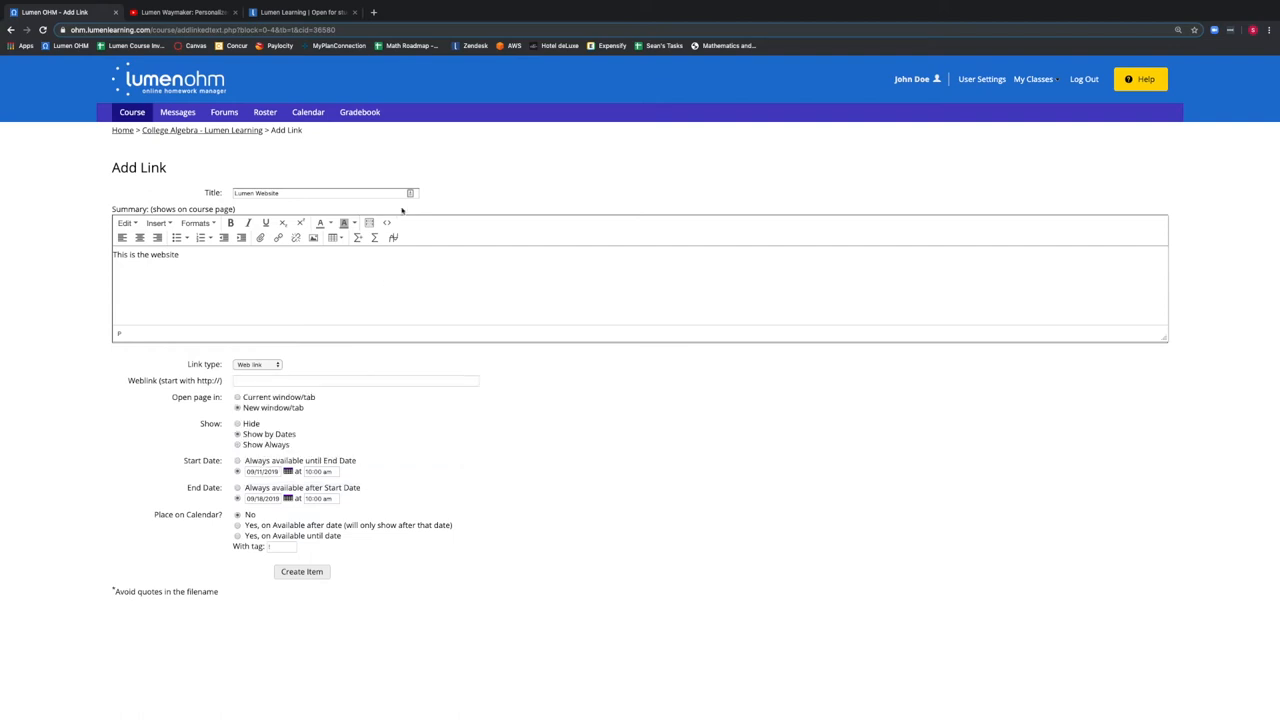
click(298, 12)
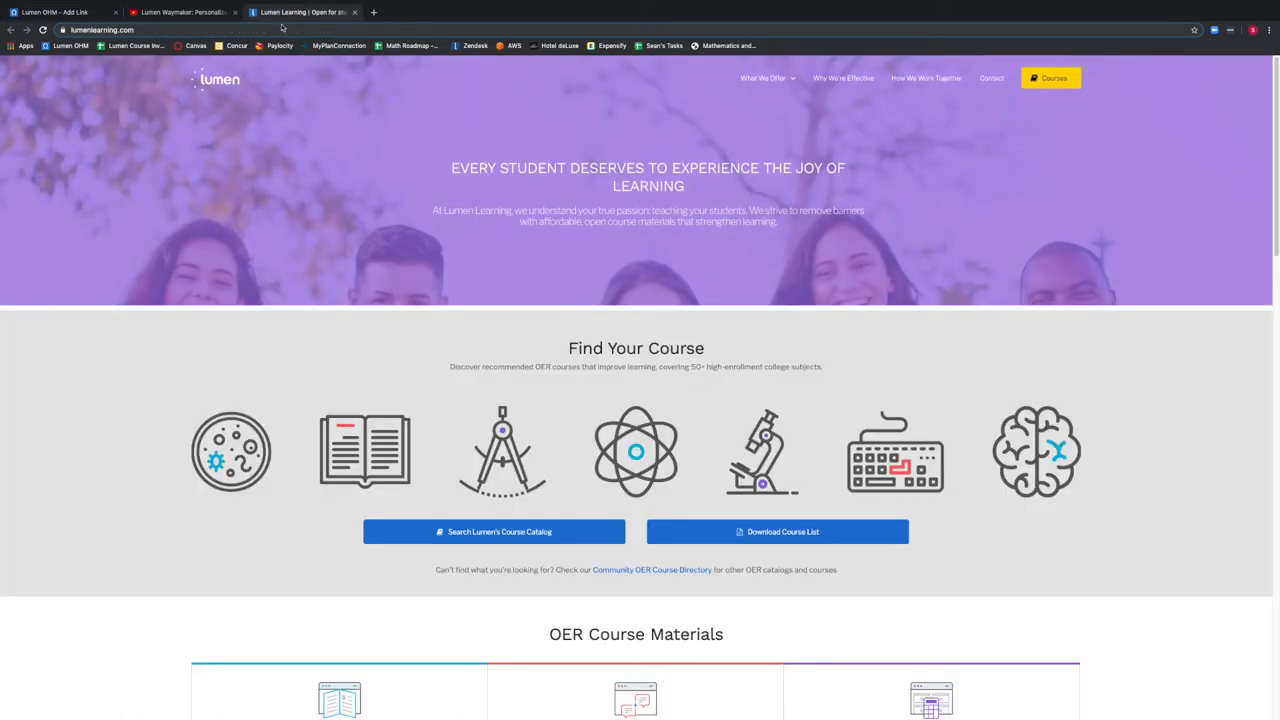
click(280, 29)
right_click(280, 29)
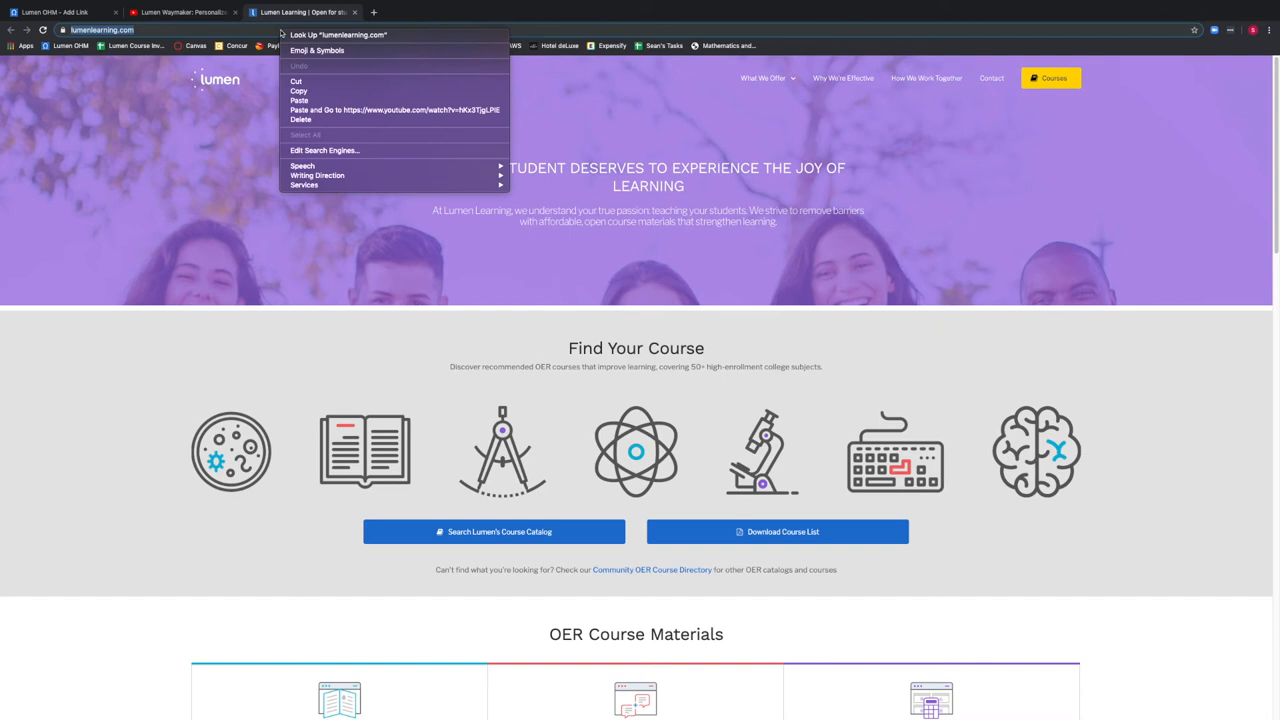
click(298, 91)
Step: Paste the Lumen Learning address as the weblink, set it to Show Always, and create the item
click(60, 12)
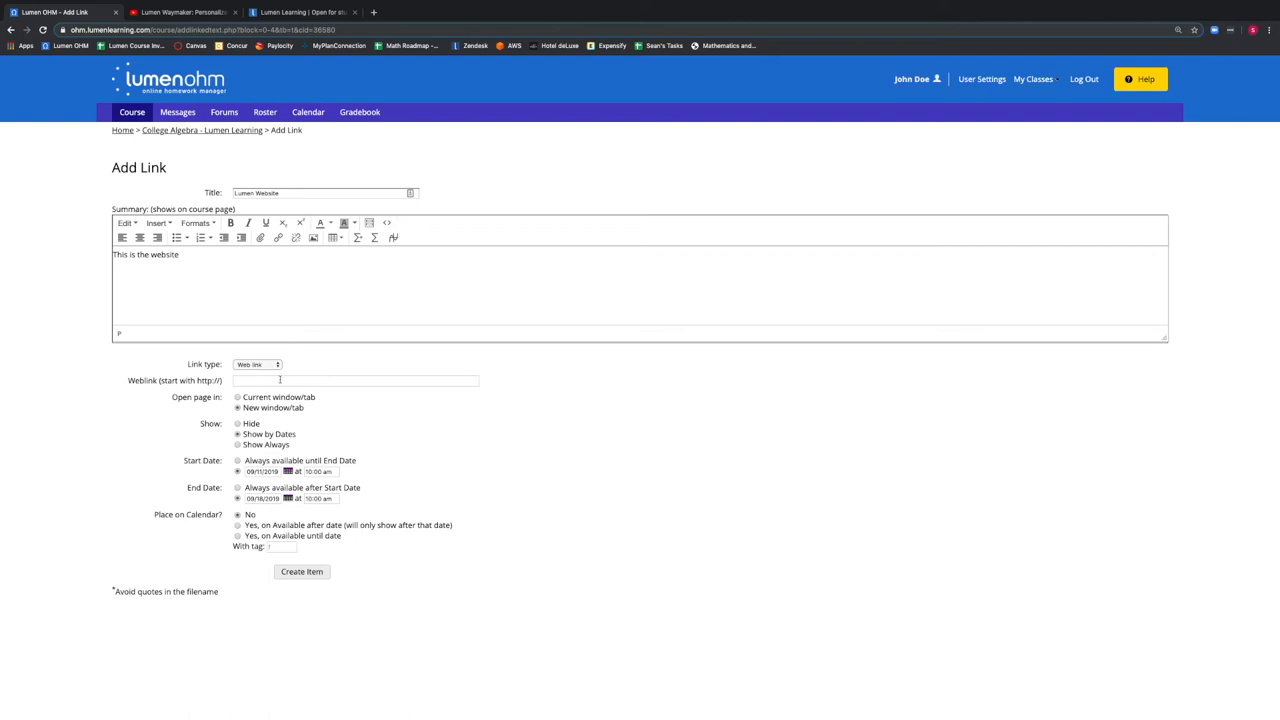
right_click(280, 380)
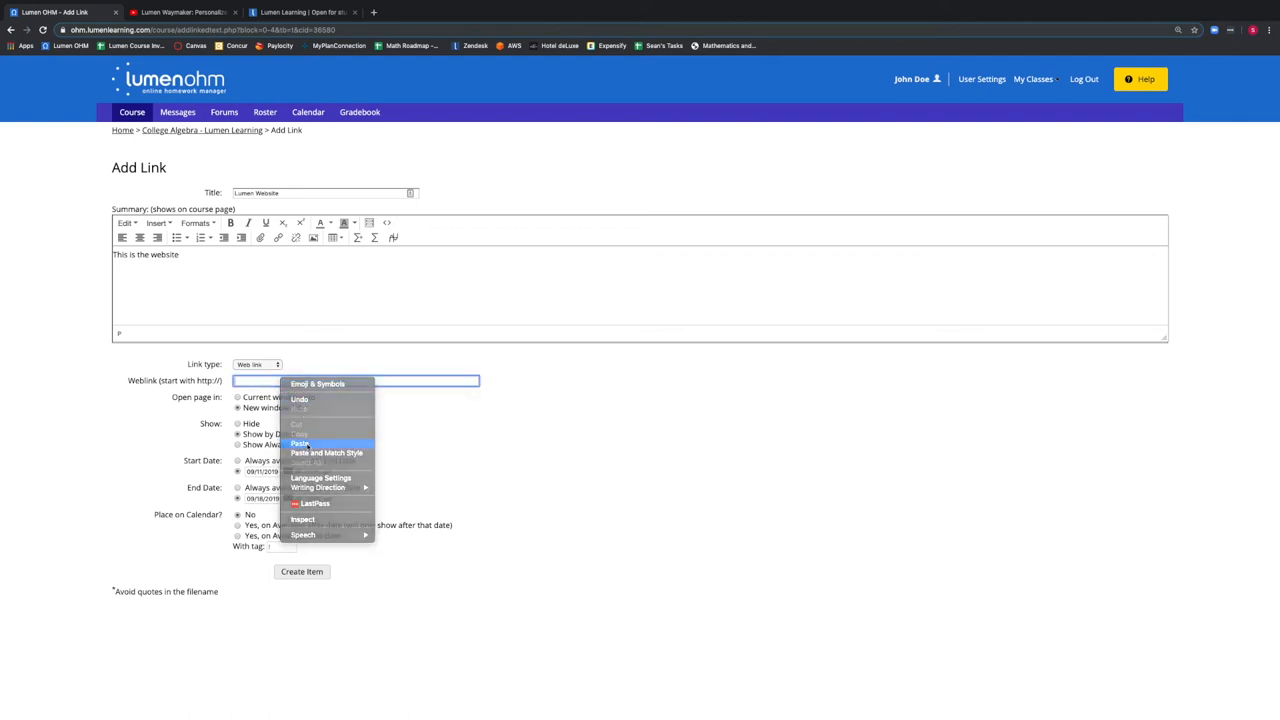
click(305, 443)
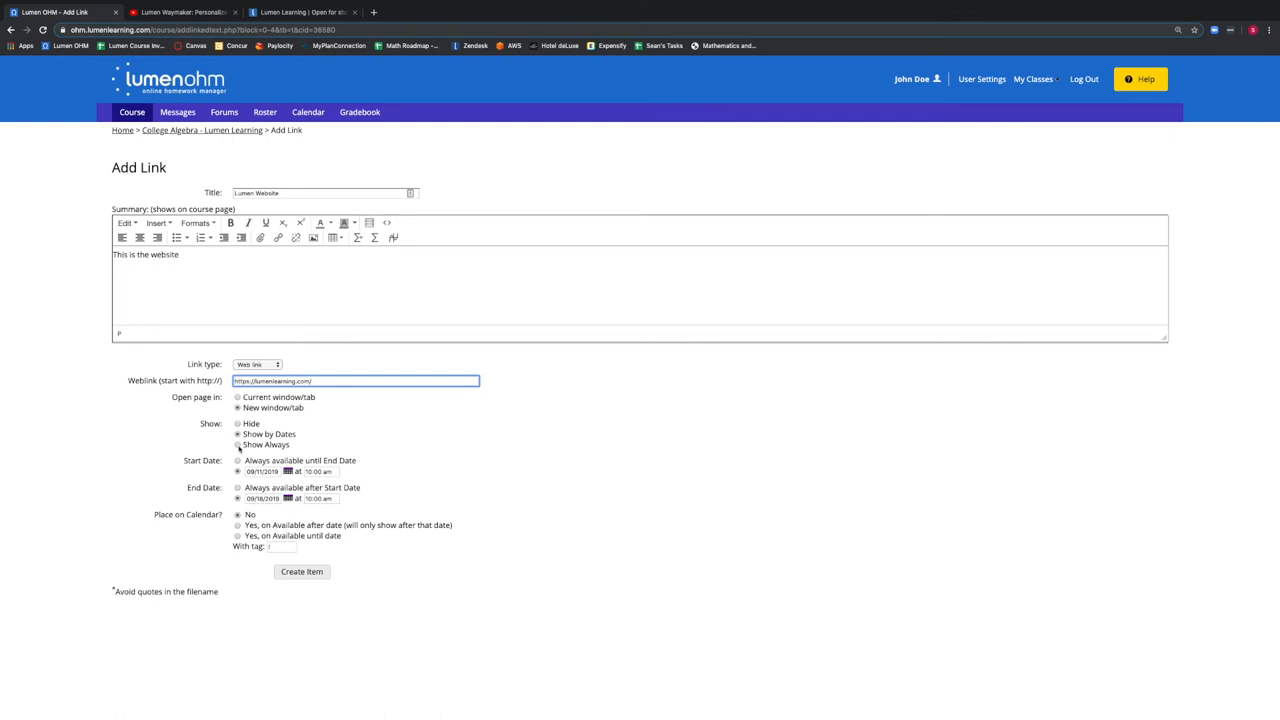
click(238, 445)
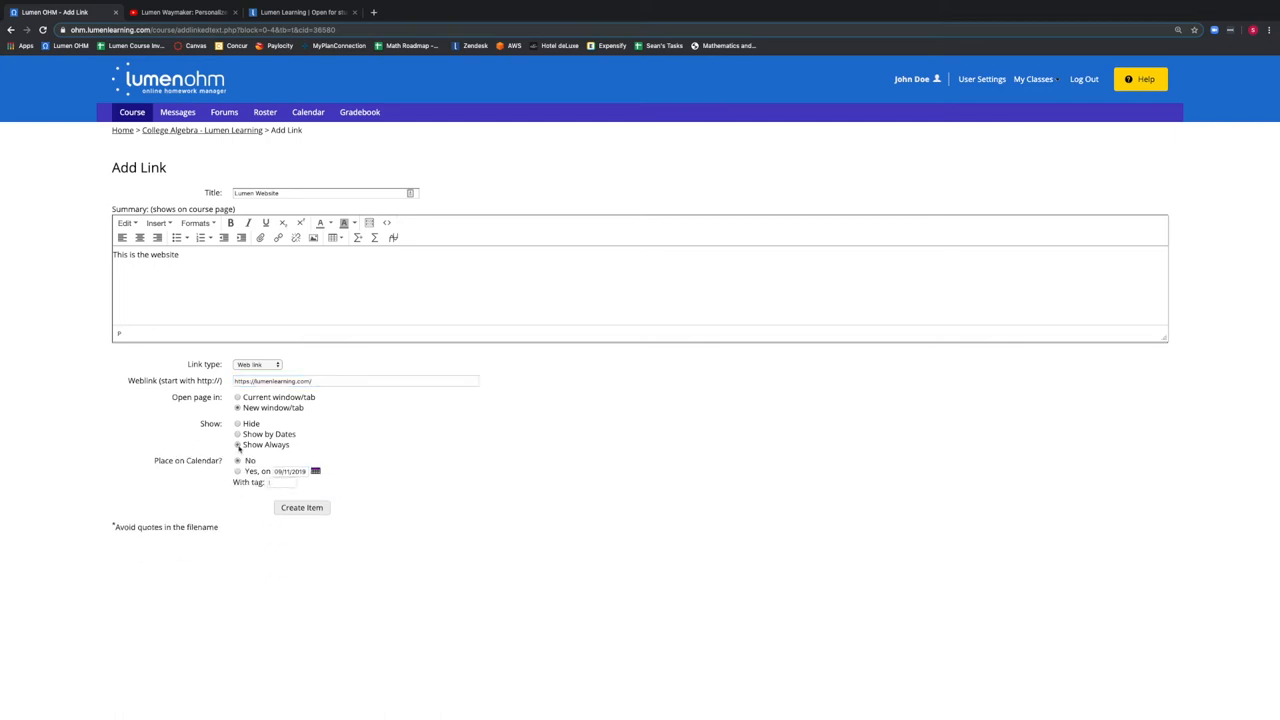
click(303, 510)
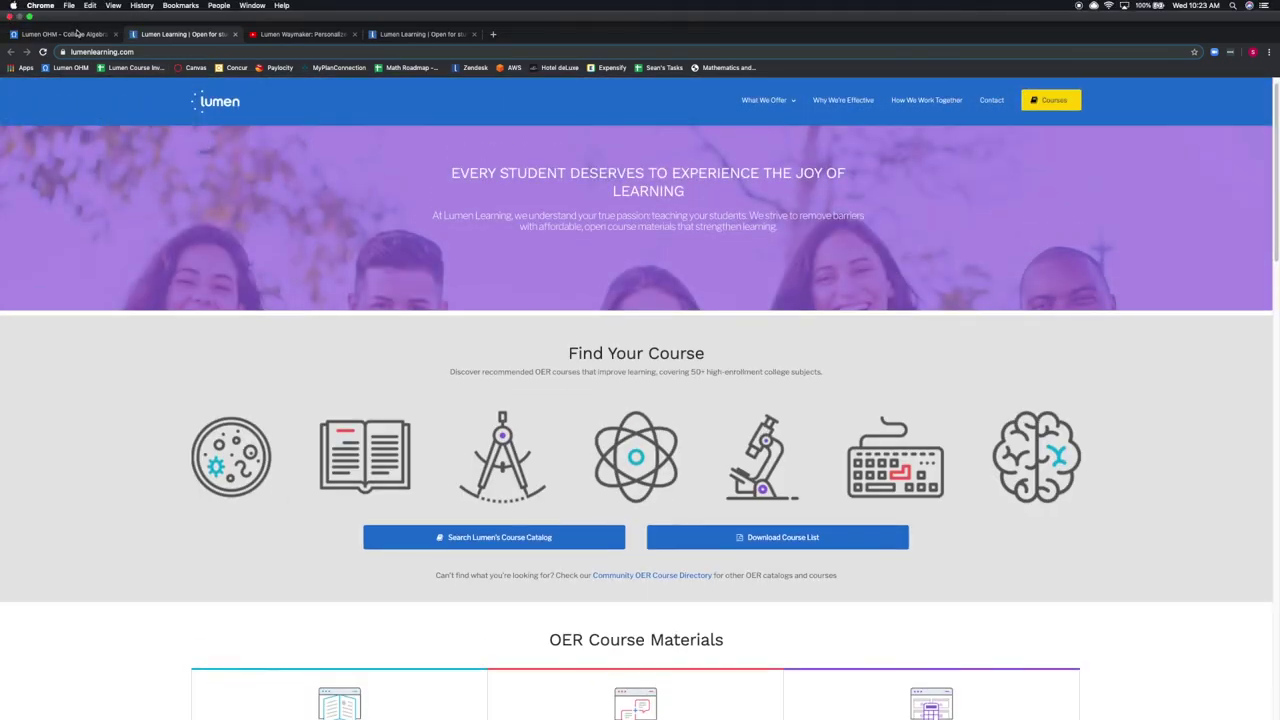
Step: Return to the College Algebra course page showing Lumen Website atop Student Resources
click(78, 34)
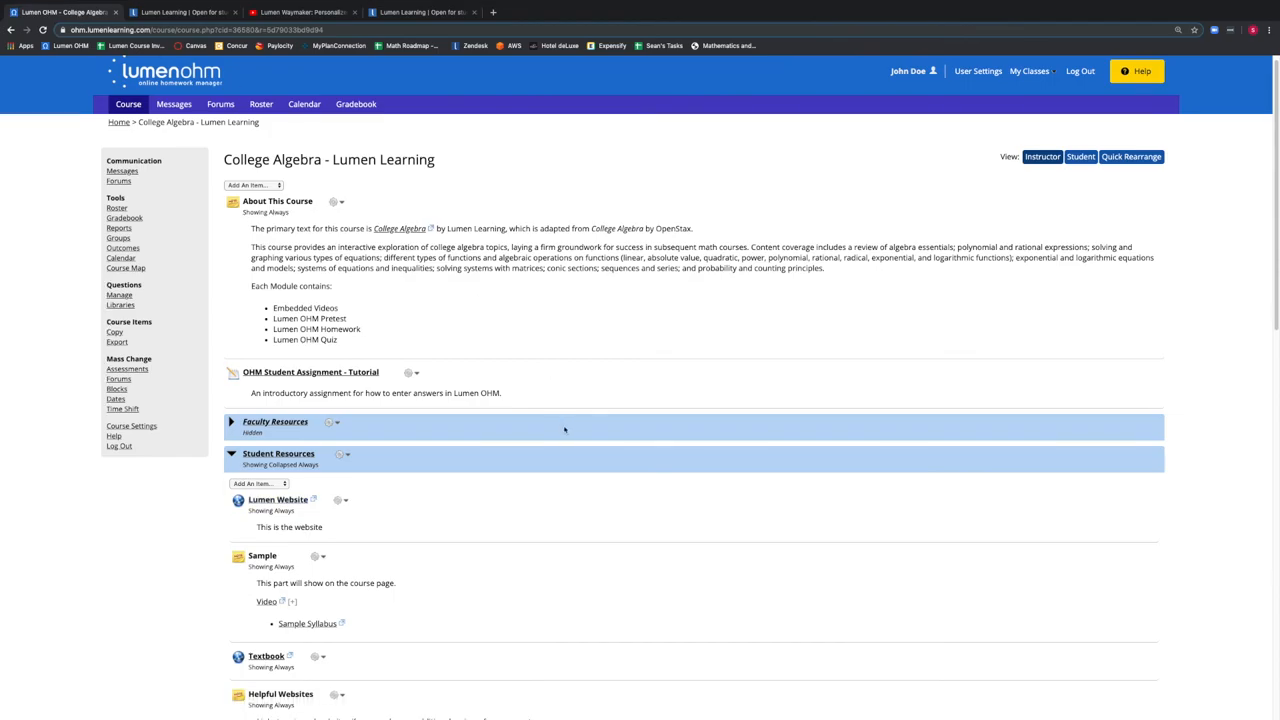